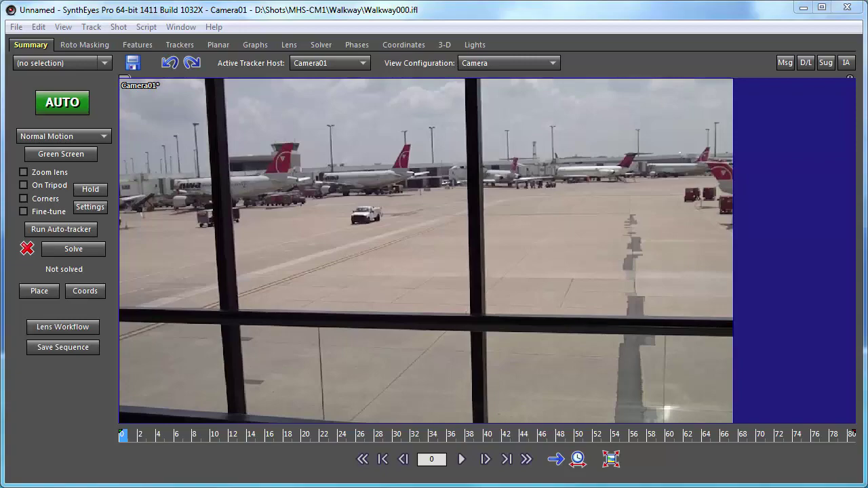
# Step: At frame 30, create a tracker on the red tail of the second airplane and set its size to 0.0100
pyautogui.moveTo(162, 433); pyautogui.dragTo(167, 482)
pyautogui.click(371, 434)
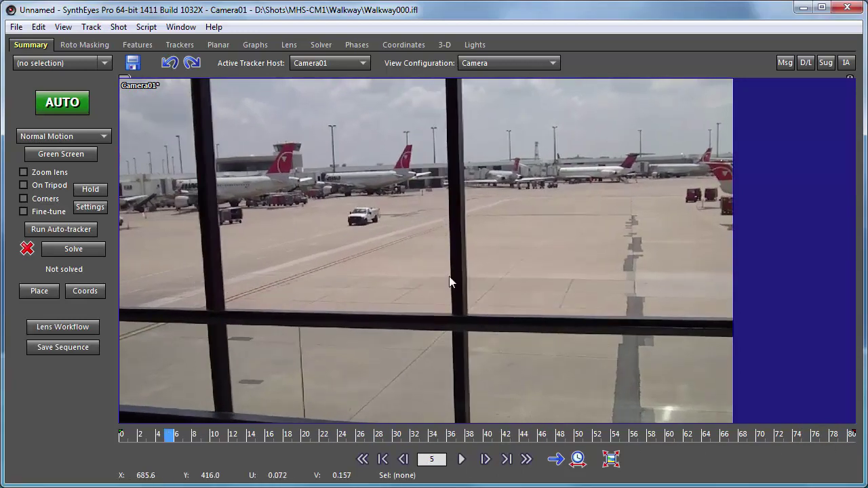
pyautogui.click(234, 437)
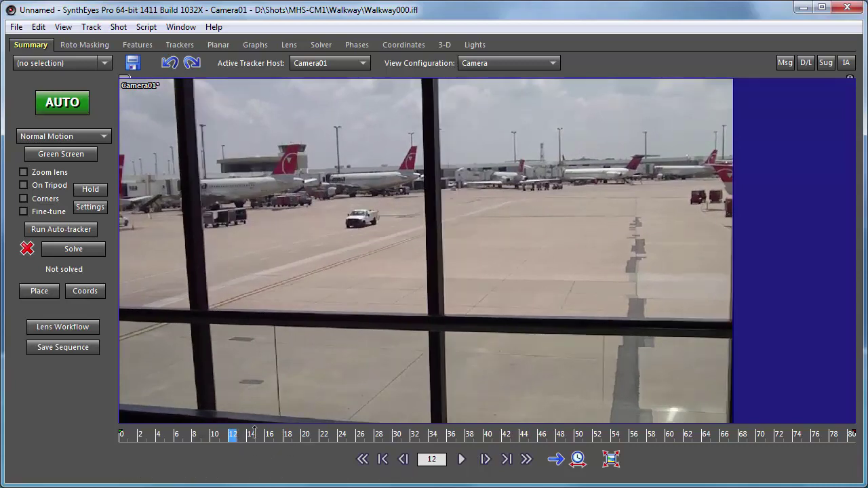
pyautogui.click(305, 435)
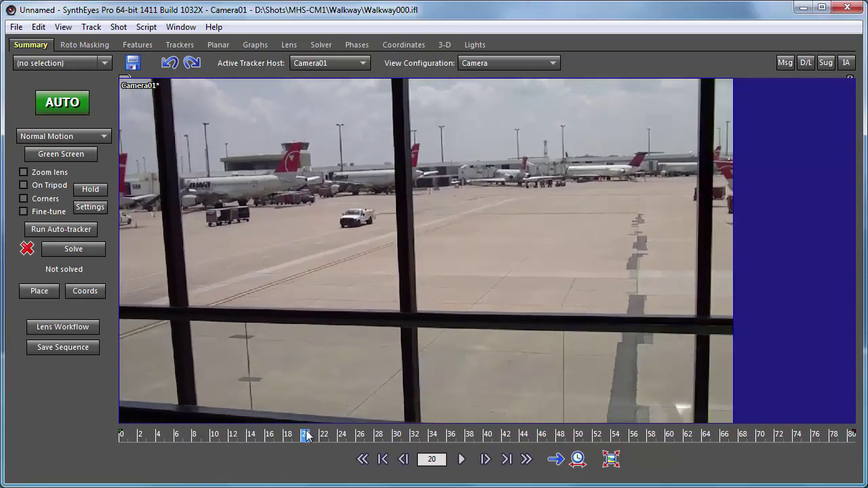
pyautogui.click(396, 436)
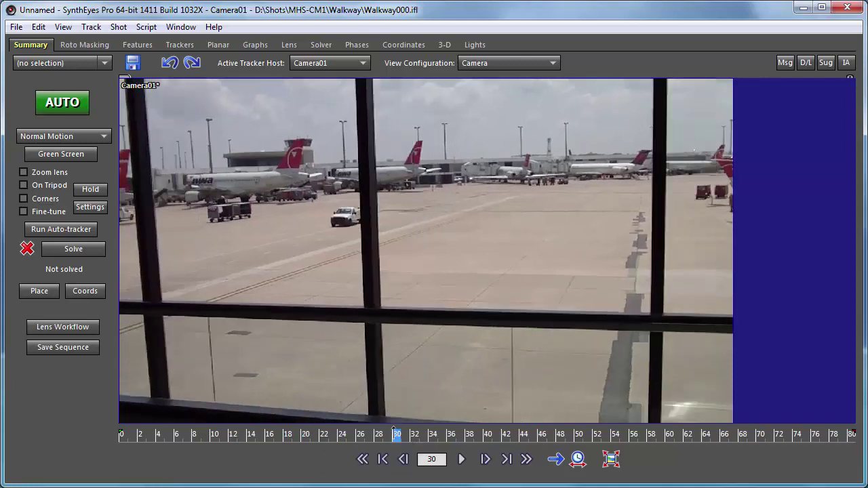
pyautogui.click(174, 45)
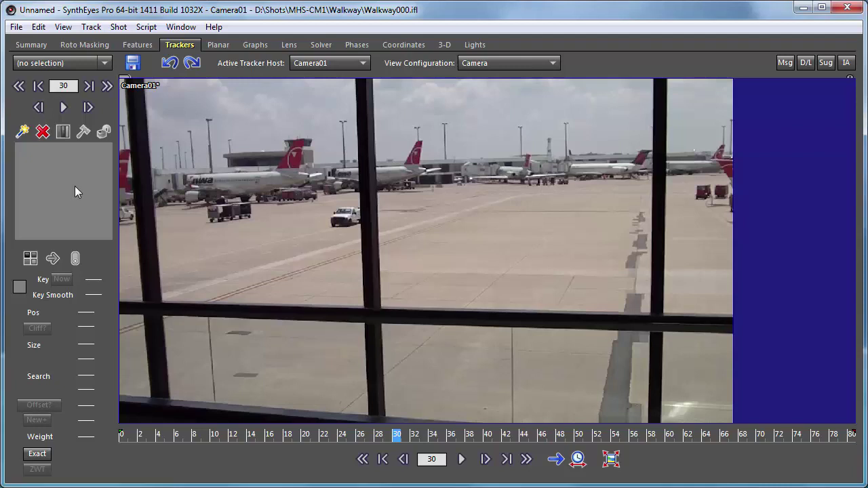
pyautogui.click(20, 131)
pyautogui.click(21, 131)
pyautogui.click(415, 156)
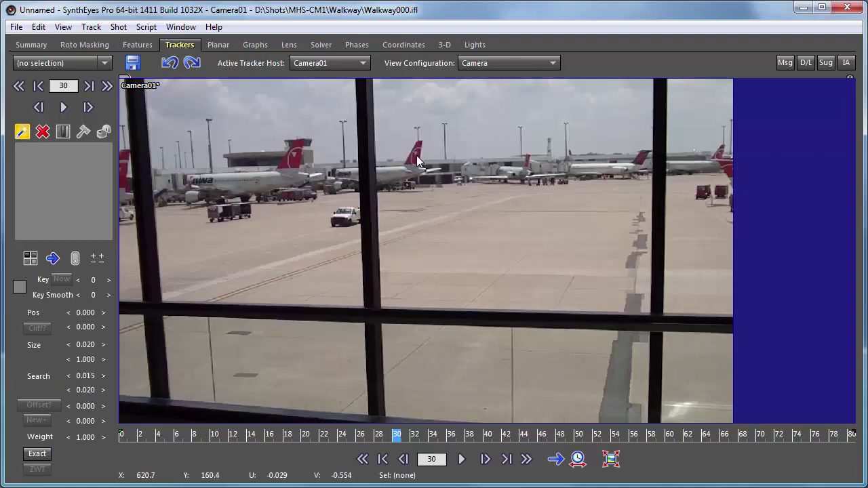
pyautogui.moveTo(417, 161); pyautogui.dragTo(417, 162)
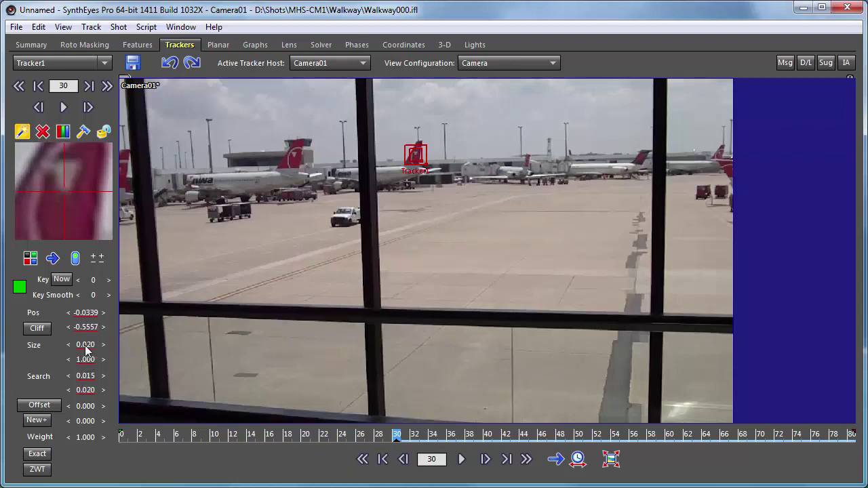
pyautogui.moveTo(85, 345); pyautogui.dragTo(69, 344)
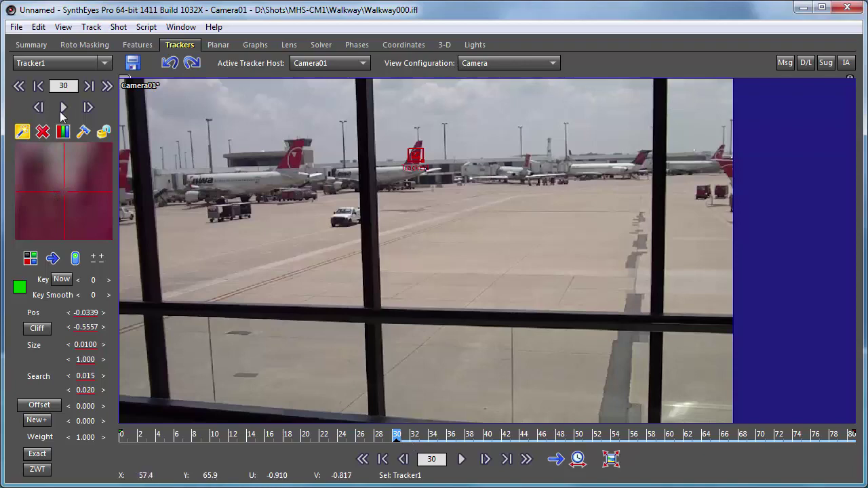
# Step: Track the airplane tail forward frame by frame from frame 30 to frame 41
pyautogui.press('s')
pyautogui.press('s')
pyautogui.press('s')
pyautogui.press('s')
pyautogui.press('s')
pyautogui.press('s')
pyautogui.press('s')
pyautogui.press('s')
pyautogui.press('s')
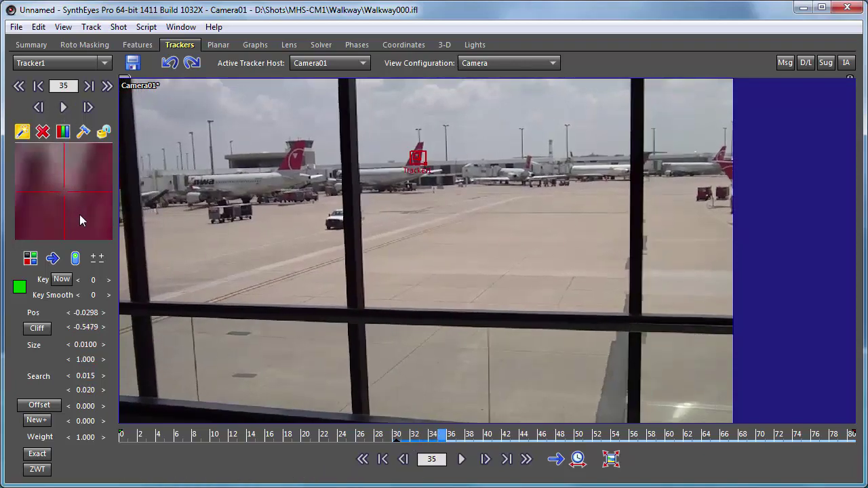
pyautogui.press('s')
pyautogui.press('s')
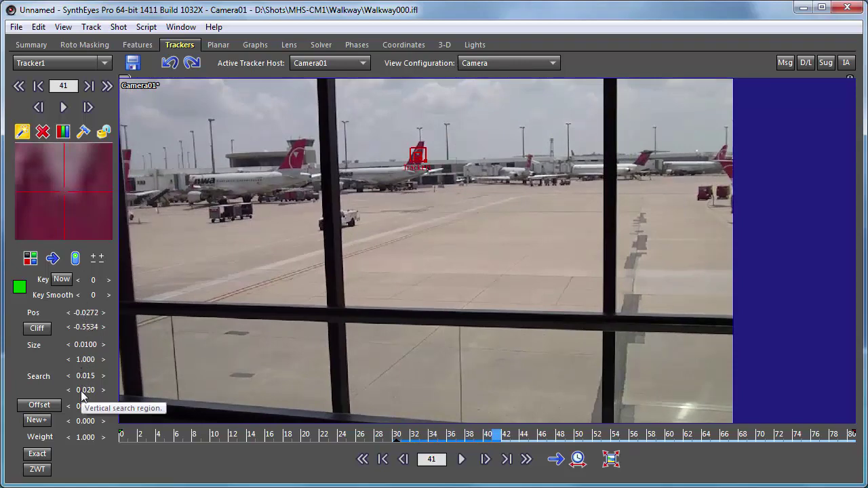
# Step: Go back to frame 40 and set the tracker's vertical search region to 0.0390
pyautogui.press('a')
pyautogui.press('a')
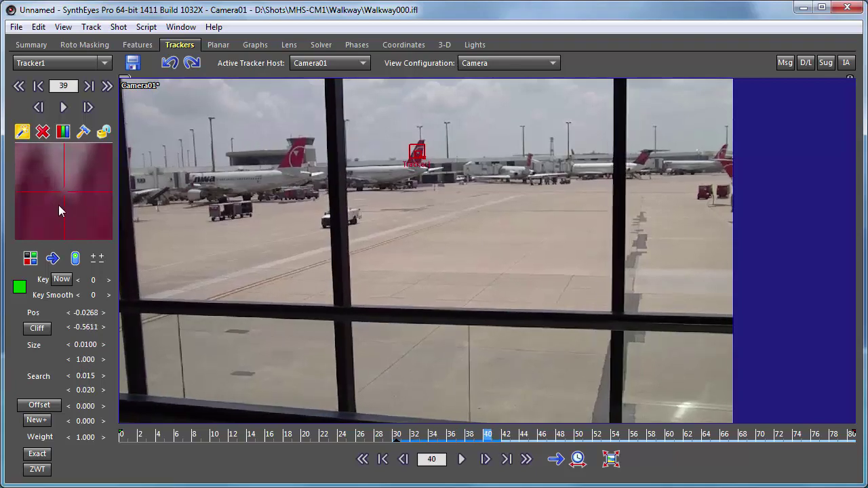
pyautogui.press('s')
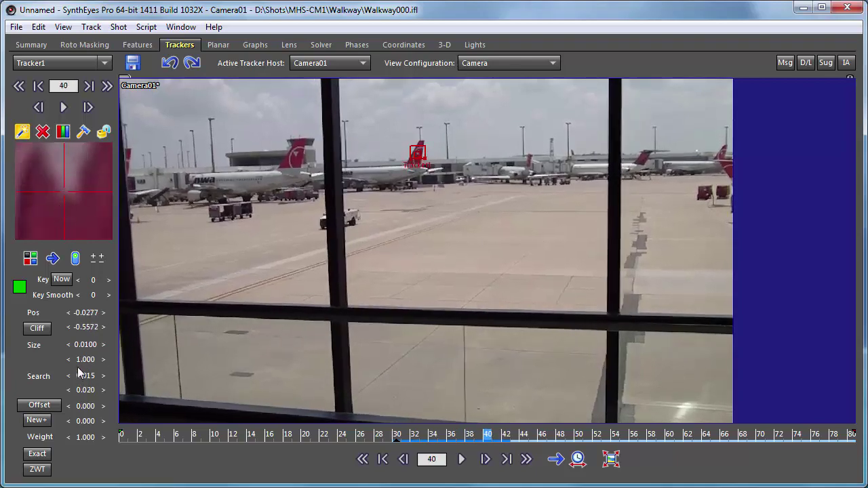
pyautogui.moveTo(84, 391); pyautogui.dragTo(85, 390)
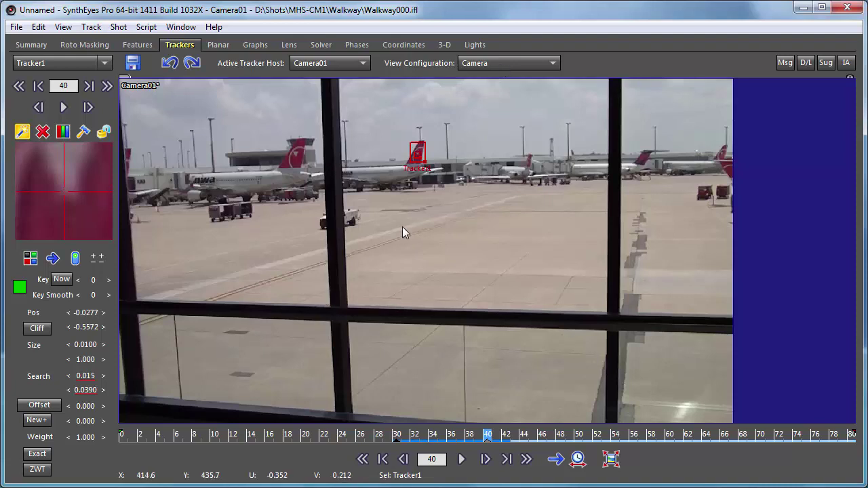
# Step: Switch to the Camera & Side SimulTrack layout, replace its SimulTrack pane with the Graph Editor, and widen that pane
pyautogui.click(520, 62)
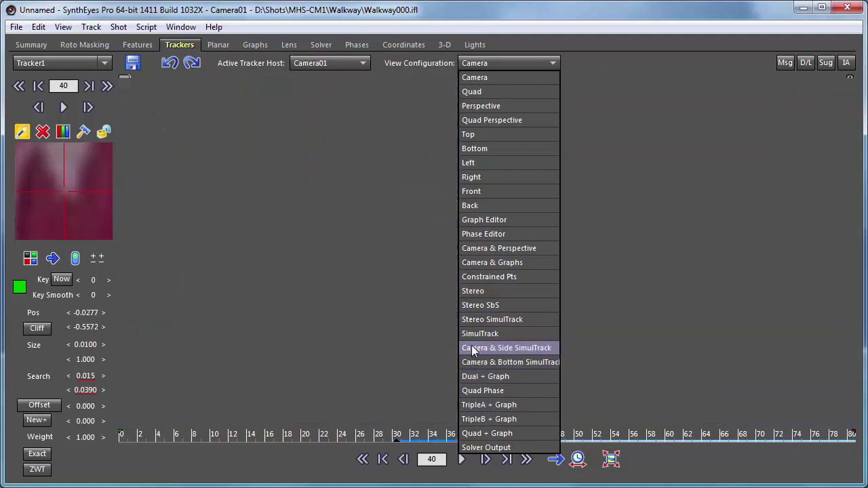
pyautogui.click(473, 349)
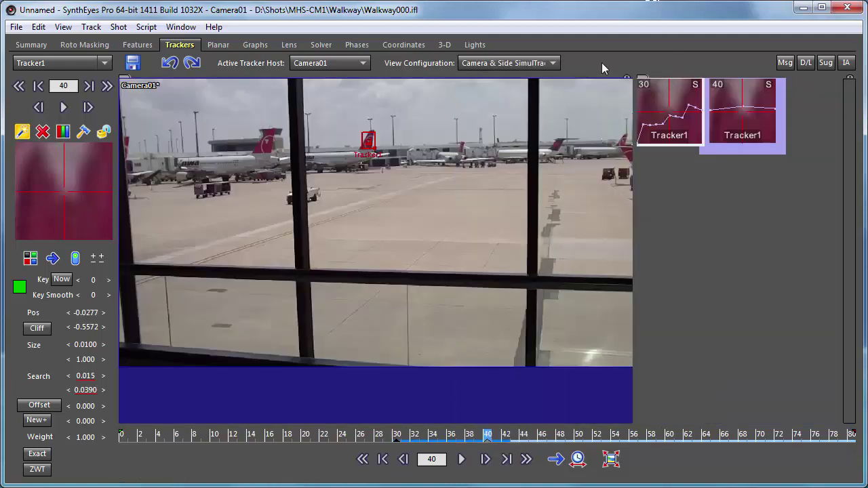
pyautogui.click(644, 79)
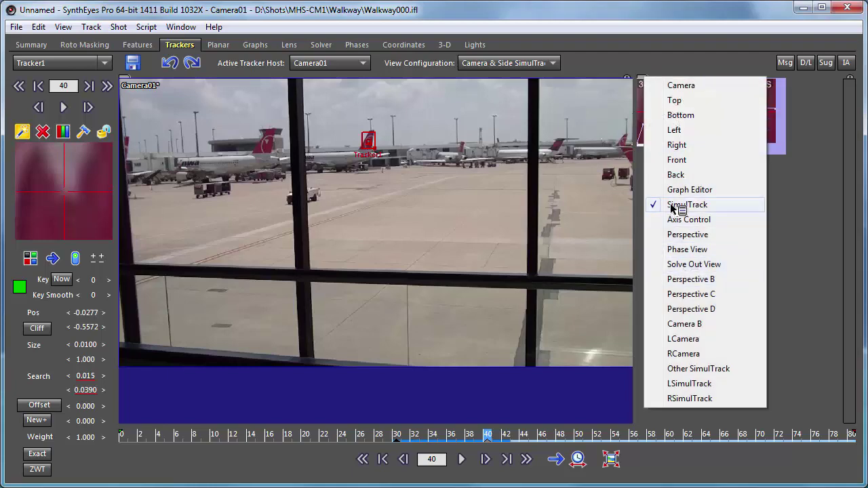
pyautogui.click(685, 190)
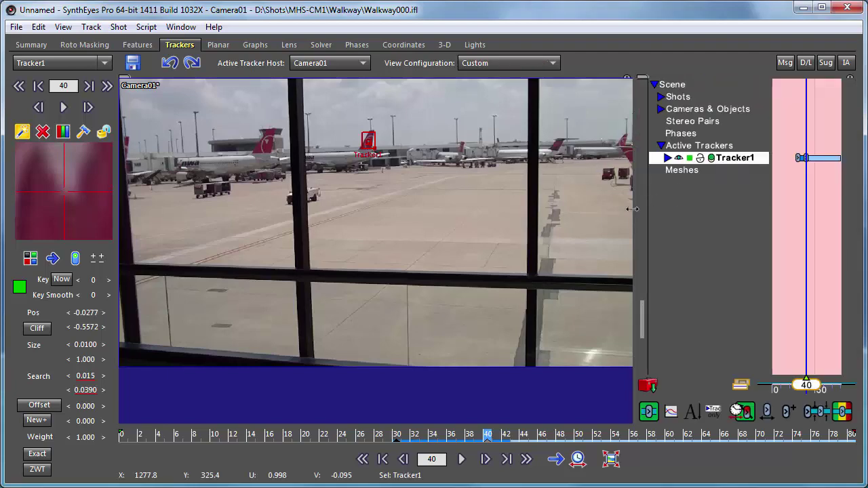
pyautogui.moveTo(633, 209); pyautogui.dragTo(475, 210)
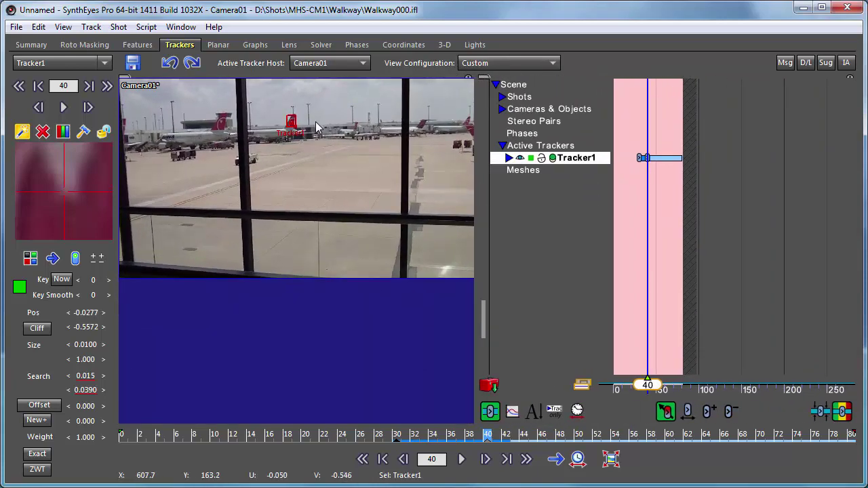
# Step: Expand Tracker1 in the Graph Editor and display its channels as curves
pyautogui.scroll(2, 298, 102)
pyautogui.scroll(3, 267, 127)
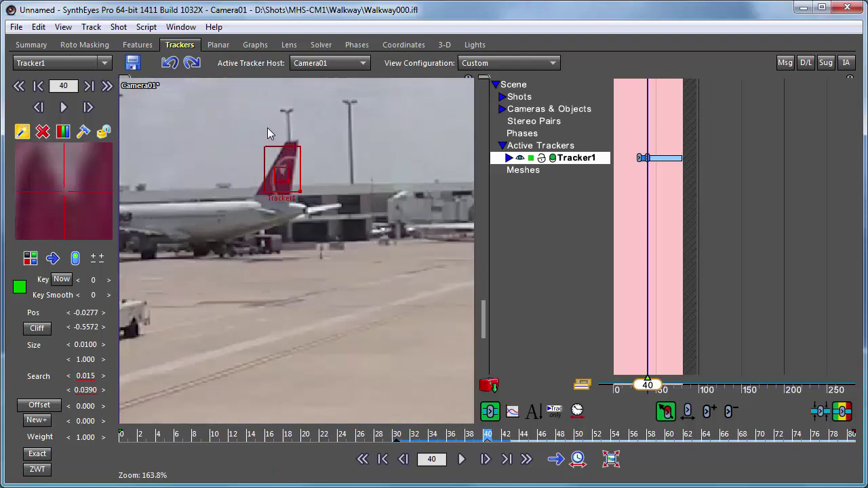
pyautogui.click(509, 158)
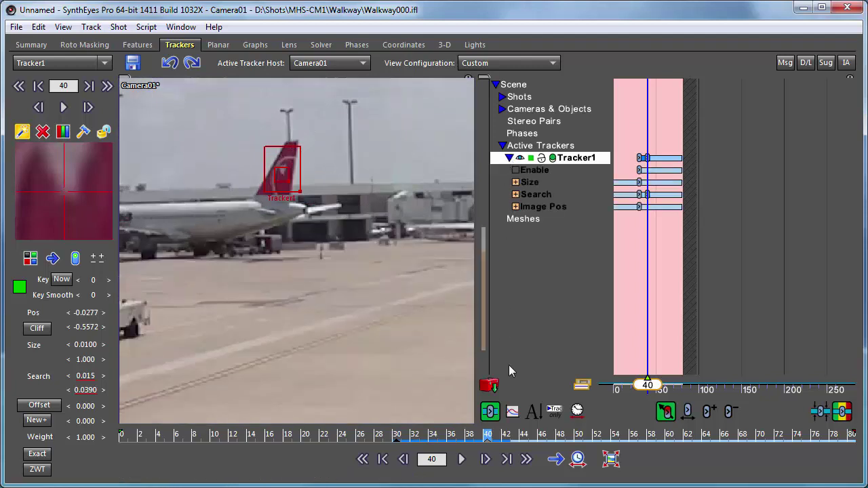
pyautogui.click(512, 413)
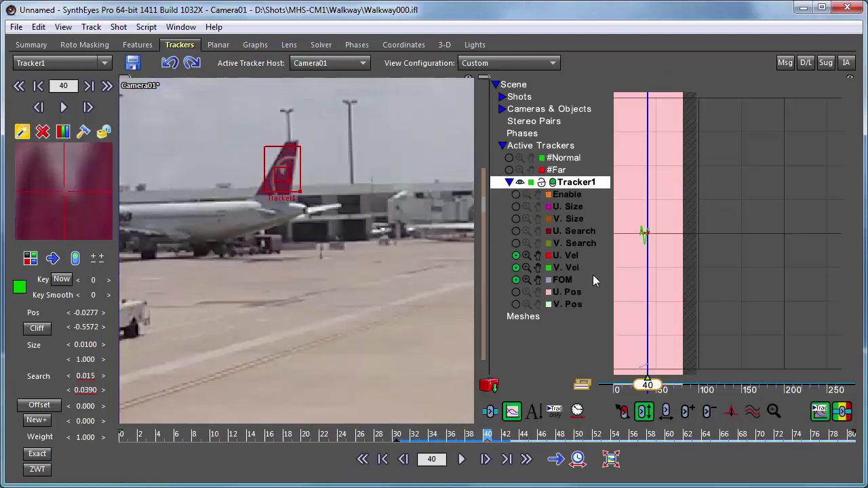
pyautogui.click(516, 232)
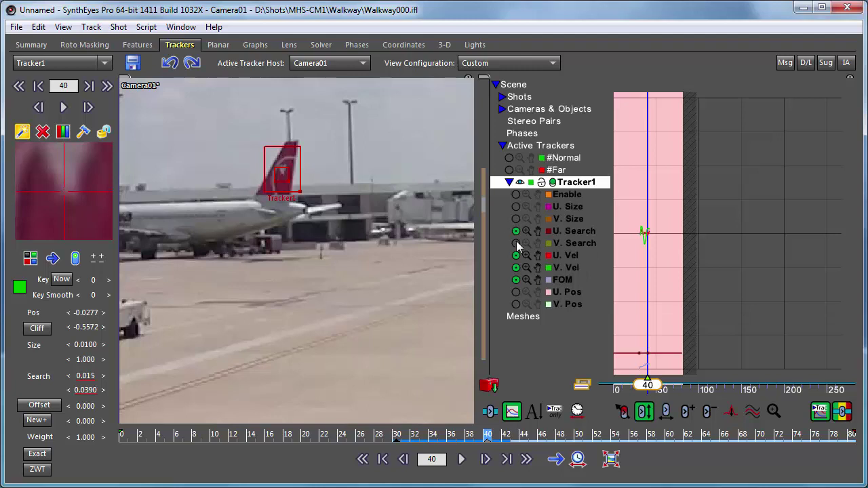
pyautogui.click(516, 243)
pyautogui.click(515, 231)
pyautogui.click(515, 242)
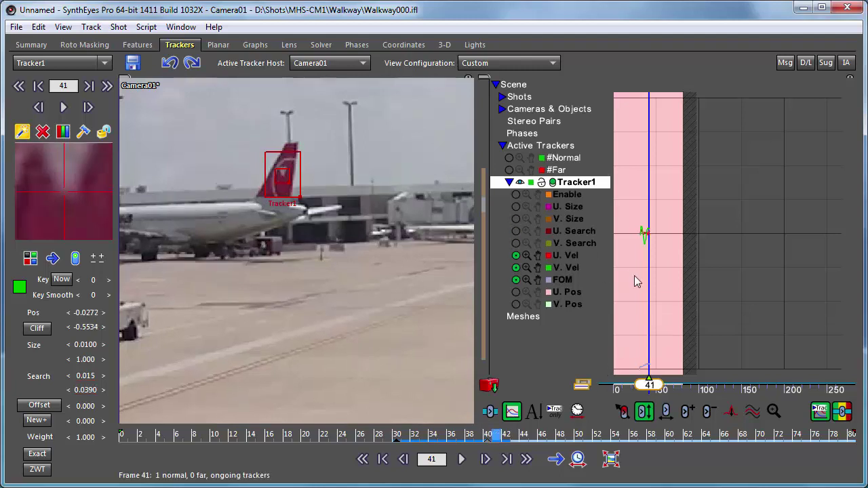
# Step: Track the airplane tail forward to frame 58, compare frames 57 and 58, and return to frame 57
pyautogui.scroll(2, 634, 292)
pyautogui.scroll(3, 634, 287)
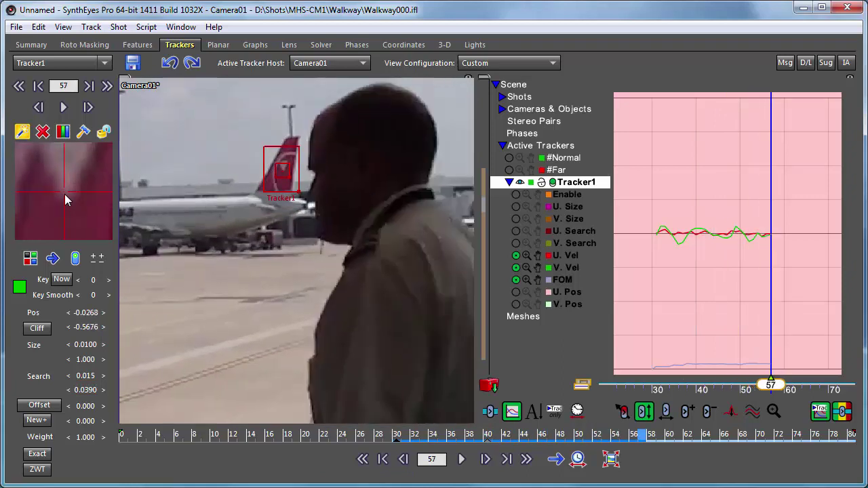
pyautogui.press('.')
pyautogui.press(',')
pyautogui.press('.')
pyautogui.press(',')
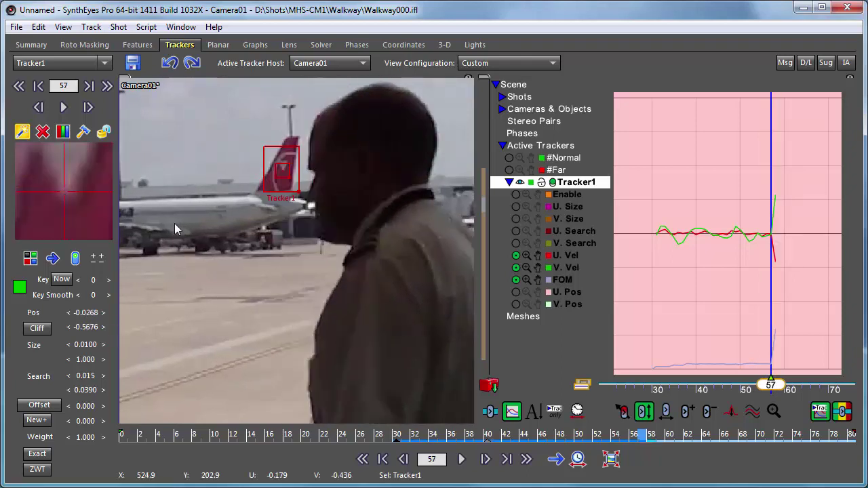
# Step: Scrub between frames 57 and 61 to examine the man passing in front of the tracked tail, ending on frame 57
pyautogui.scroll(-1, 206, 256)
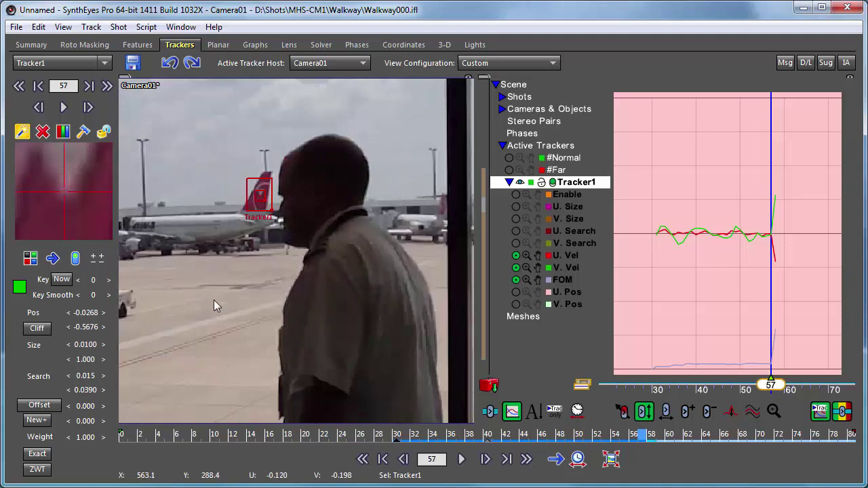
pyautogui.moveTo(213, 300); pyautogui.dragTo(244, 305, button='middle')
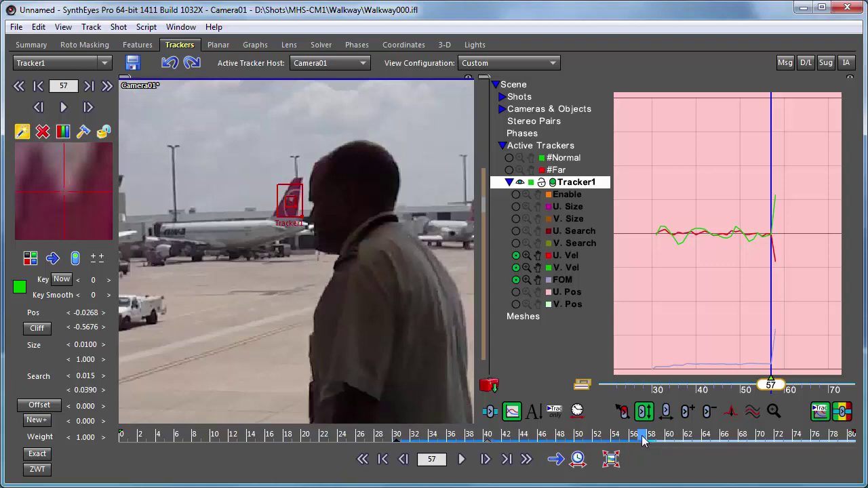
pyautogui.moveTo(643, 441)
pyautogui.mouseDown(button='middle')
pyautogui.moveTo(661, 439)
pyautogui.moveTo(642, 441)
pyautogui.mouseUp(button='middle')
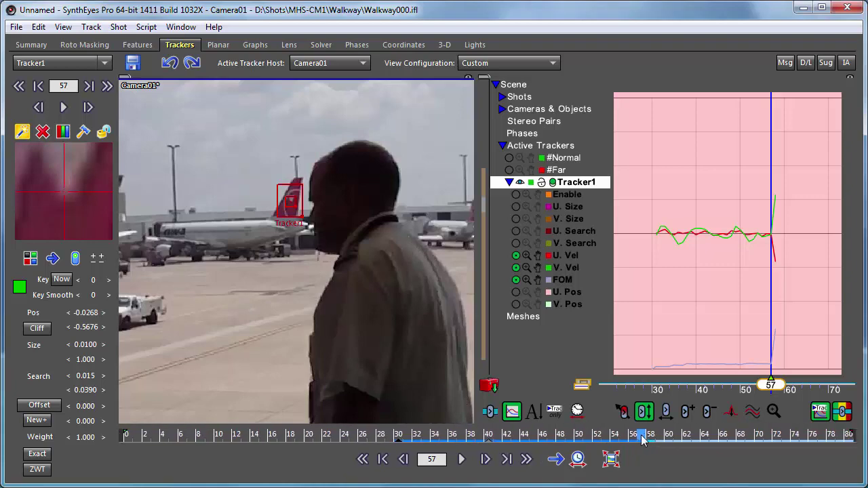
pyautogui.moveTo(642, 441); pyautogui.dragTo(641, 362)
pyautogui.moveTo(643, 440); pyautogui.dragTo(678, 421)
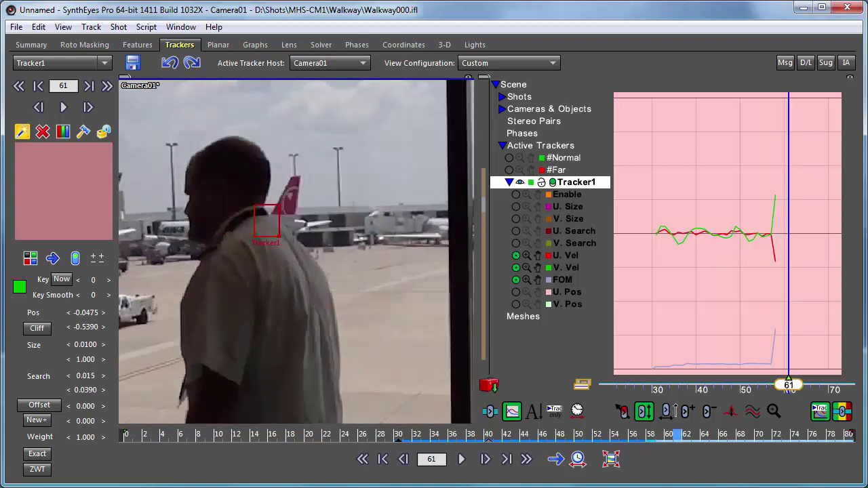
pyautogui.moveTo(678, 434)
pyautogui.mouseDown()
pyautogui.moveTo(608, 405)
pyautogui.moveTo(642, 407)
pyautogui.mouseUp()
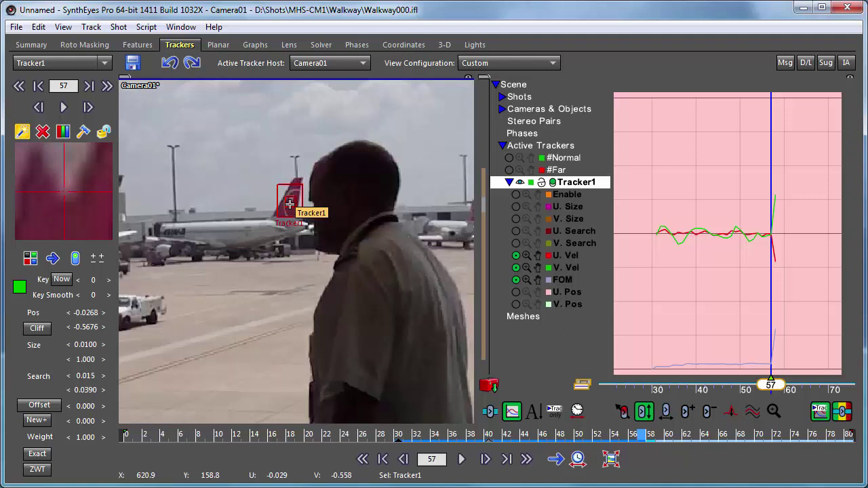
# Step: Turn on offset tracking at frame 57 and move the tracking box to the same airplane's forward fuselage, with offsets 0.2111 and -0.1168
pyautogui.click(31, 405)
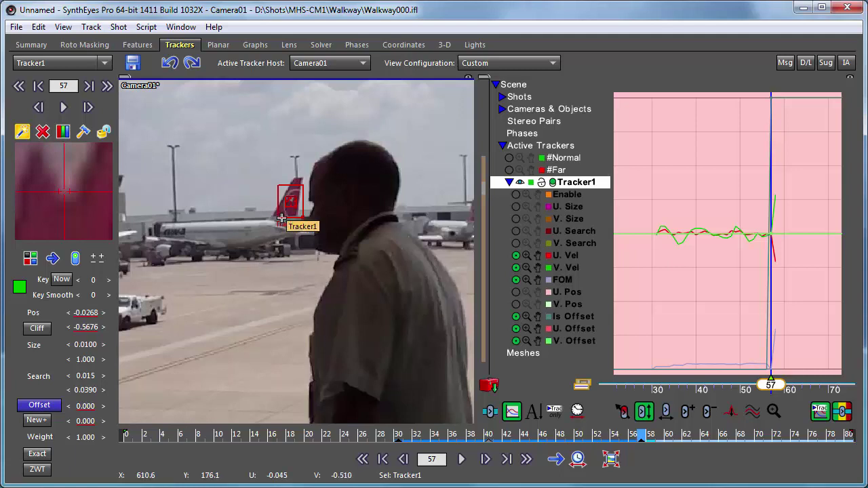
pyautogui.moveTo(281, 218); pyautogui.dragTo(184, 236)
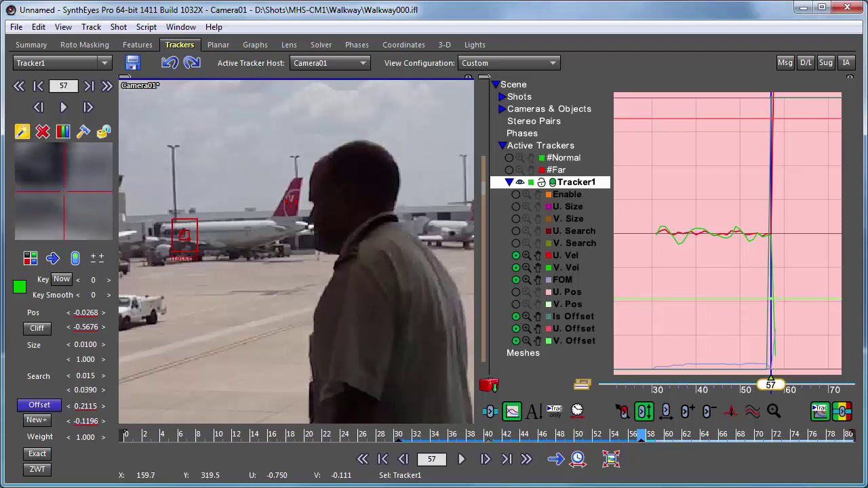
pyautogui.moveTo(184, 237); pyautogui.dragTo(184, 235)
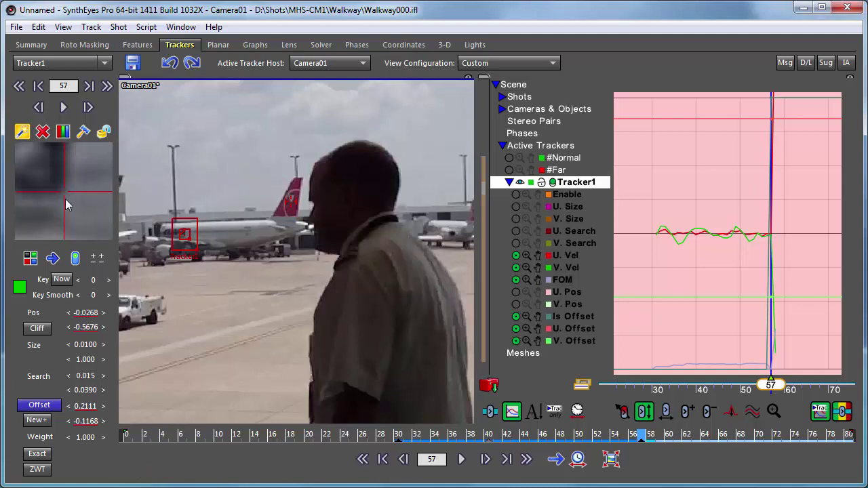
# Step: Track forward with the offset pattern from frame 57 to frame 61, past the man blocking the tail
pyautogui.press('s')
pyautogui.press('s')
pyautogui.press('s')
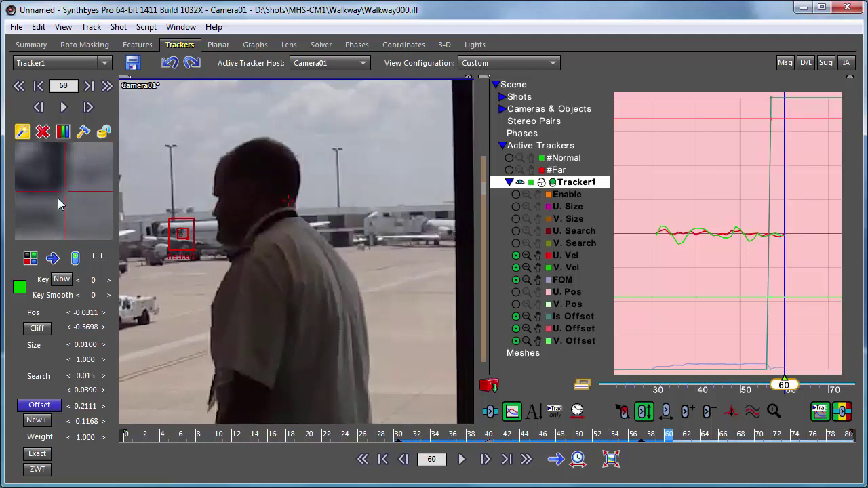
pyautogui.press('s')
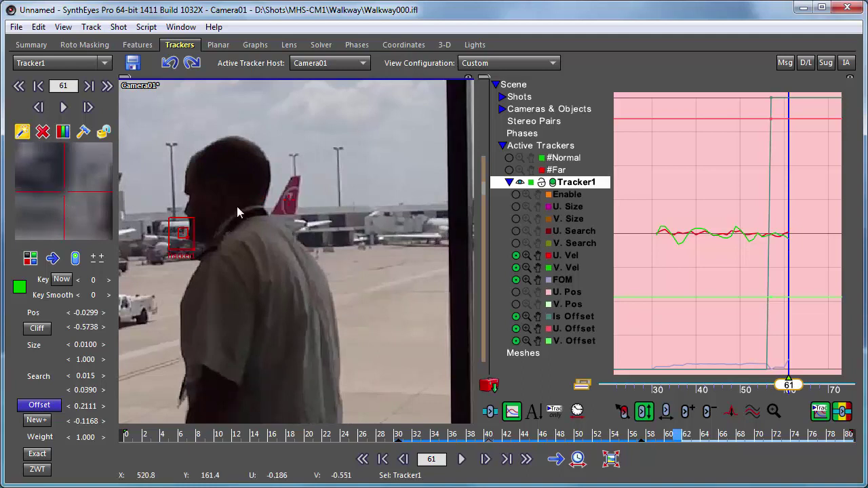
# Step: Nudge the tracked point back onto the tail logo at frame 61, with offsets 0.2129 and -0.1147, and turn off offset tracking there
pyautogui.scroll(5, 291, 196)
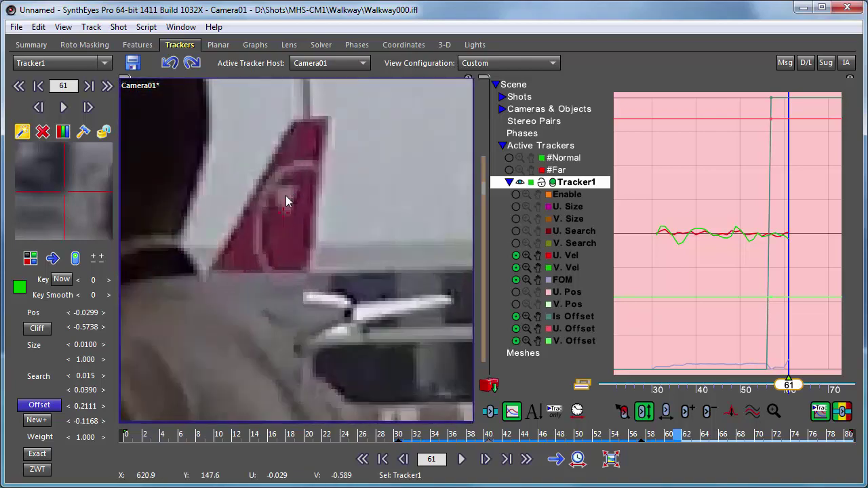
pyautogui.scroll(2, 287, 198)
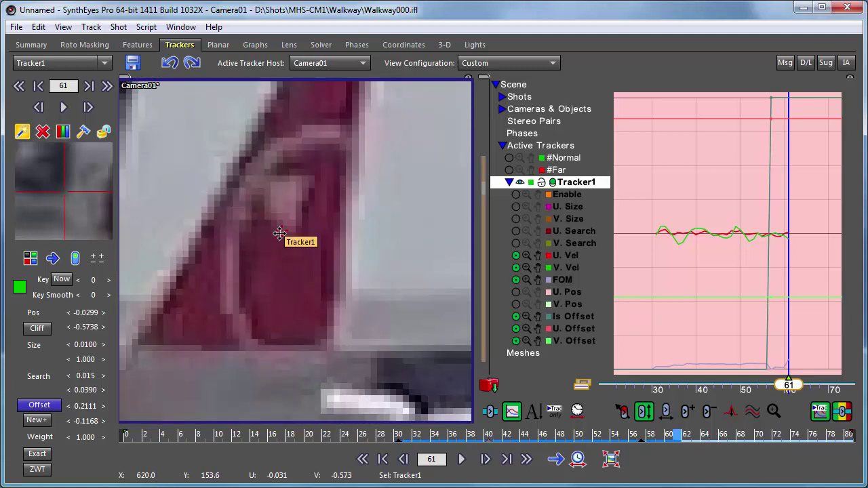
pyautogui.moveTo(281, 233); pyautogui.dragTo(289, 234)
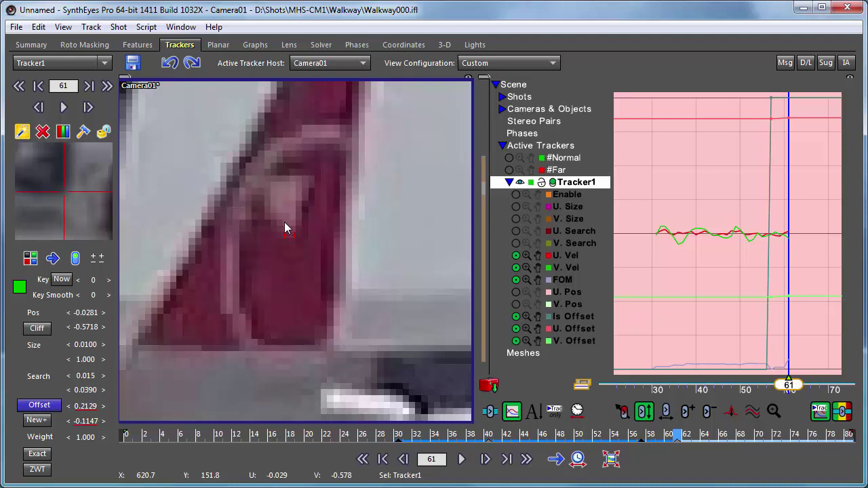
pyautogui.scroll(-5, 291, 217)
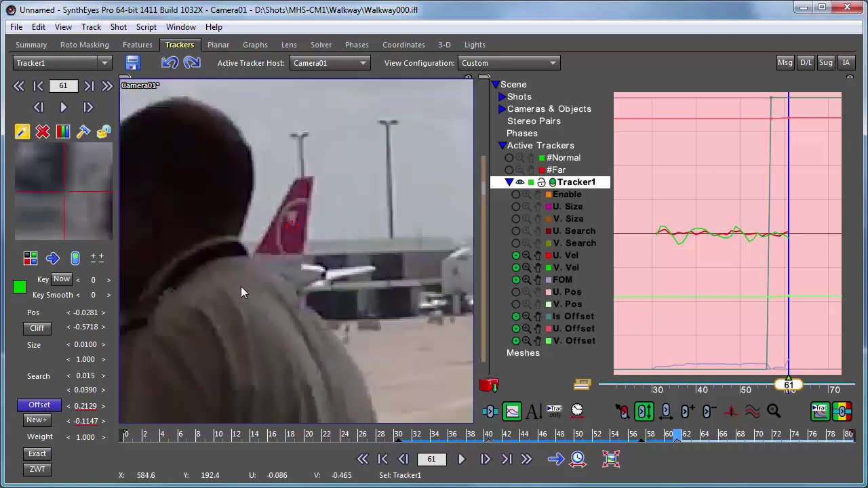
pyautogui.moveTo(240, 286); pyautogui.dragTo(328, 269, button='middle')
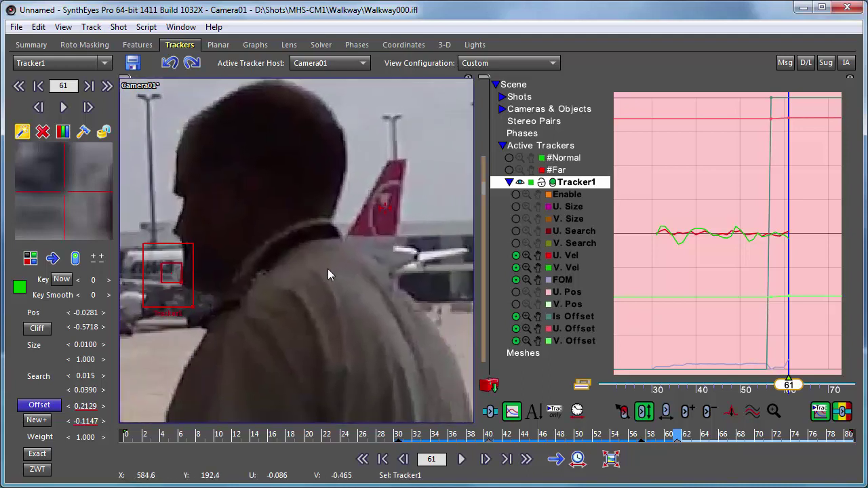
pyautogui.click(37, 405)
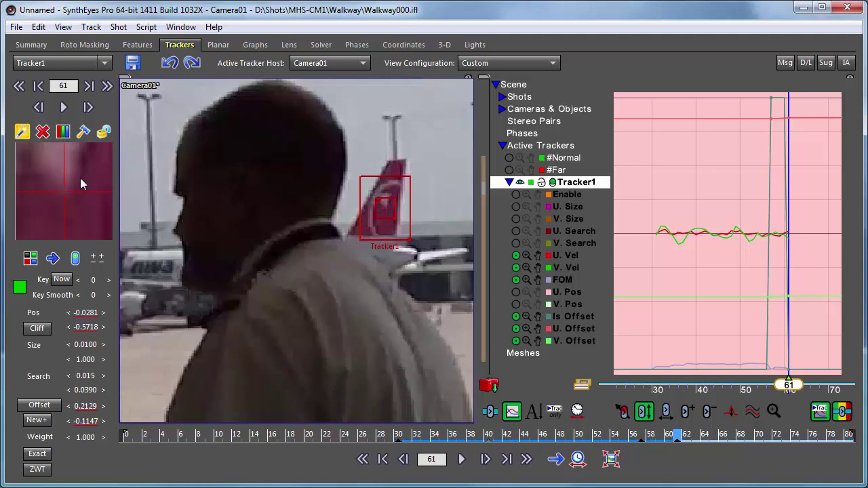
# Step: Track the airplane tail directly forward from frame 61 to frame 68
pyautogui.press('s')
pyautogui.press('s')
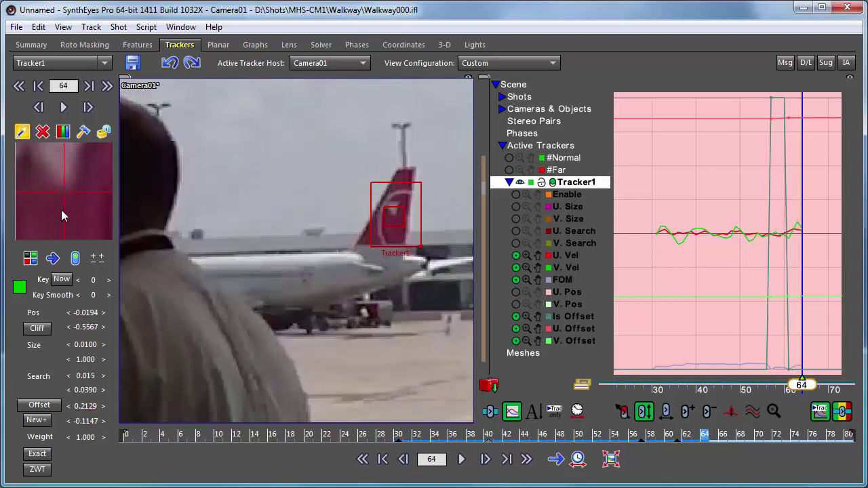
pyautogui.scroll(-2, 252, 262)
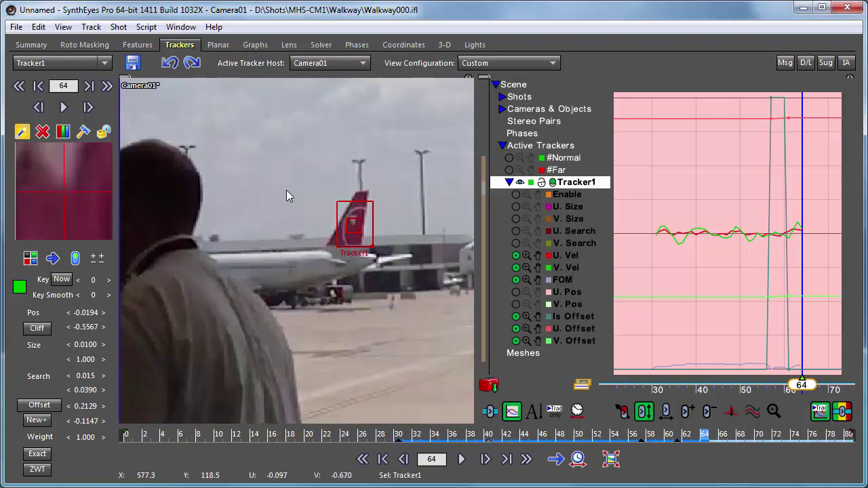
pyautogui.press('.')
pyautogui.press('.')
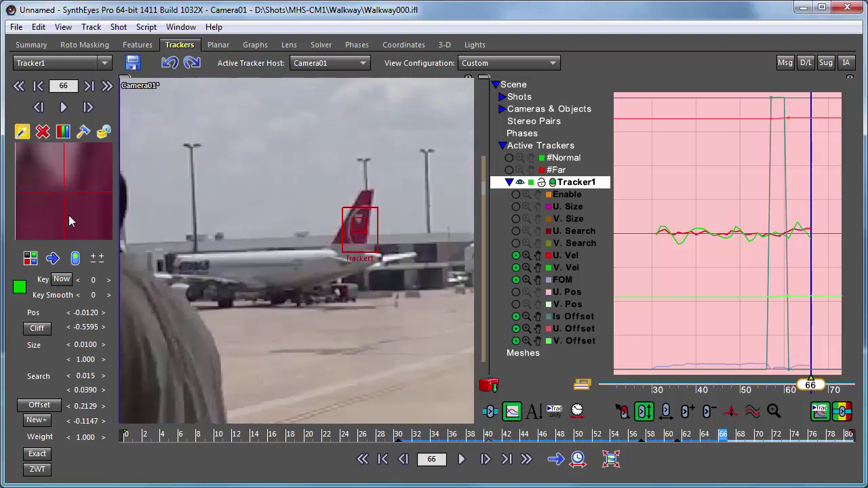
pyautogui.press('.')
pyautogui.press('.')
# Step: Step back through the newly tracked frames and scrub between frames 61 and 66 to check the tracker on the tail, ending on frame 66
pyautogui.press(',')
pyautogui.press(',')
pyautogui.press(',')
pyautogui.press(',')
pyautogui.press(',')
pyautogui.press(',')
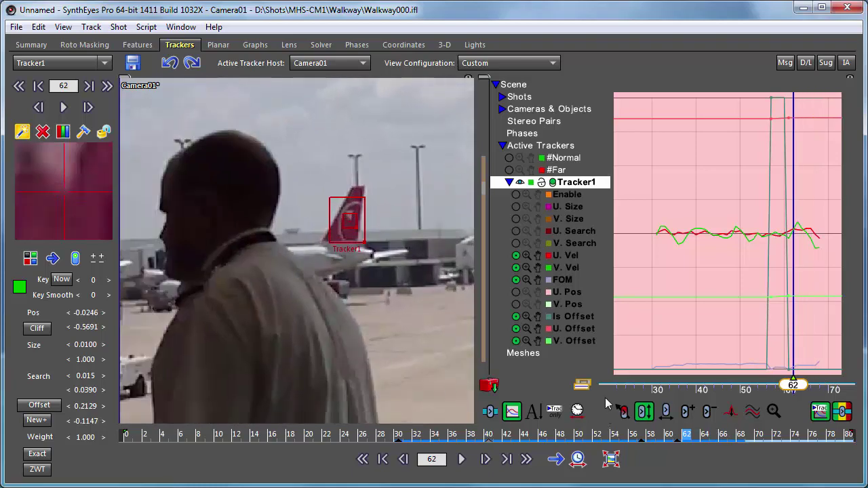
pyautogui.click(723, 436)
pyautogui.moveTo(577, 437); pyautogui.dragTo(677, 446)
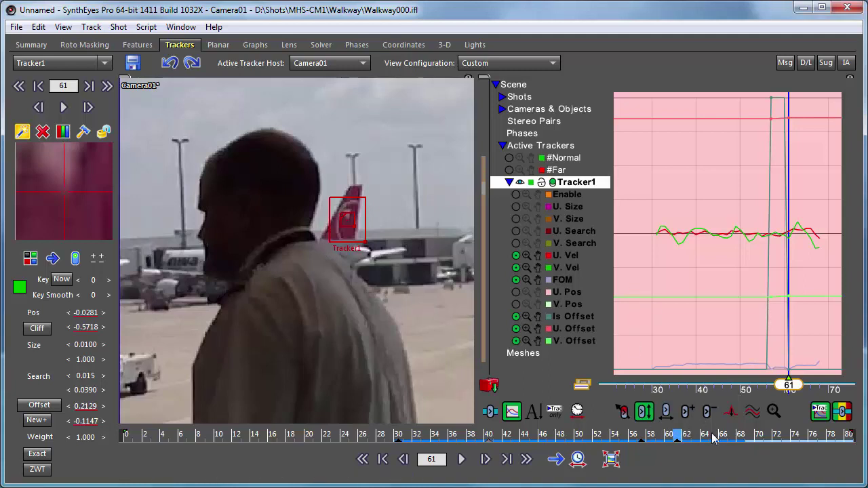
pyautogui.moveTo(699, 441)
pyautogui.mouseDown()
pyautogui.moveTo(621, 442)
pyautogui.moveTo(710, 440)
pyautogui.mouseUp()
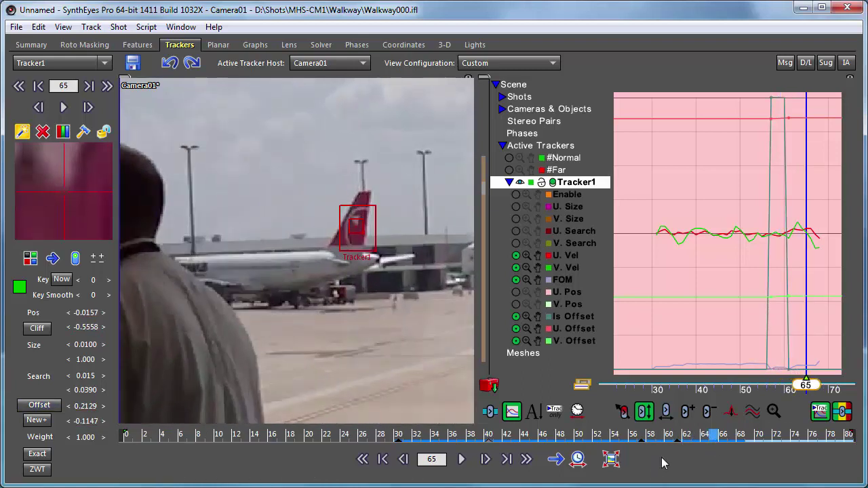
pyautogui.moveTo(719, 441)
pyautogui.mouseDown()
pyautogui.moveTo(632, 440)
pyautogui.moveTo(719, 444)
pyautogui.mouseUp()
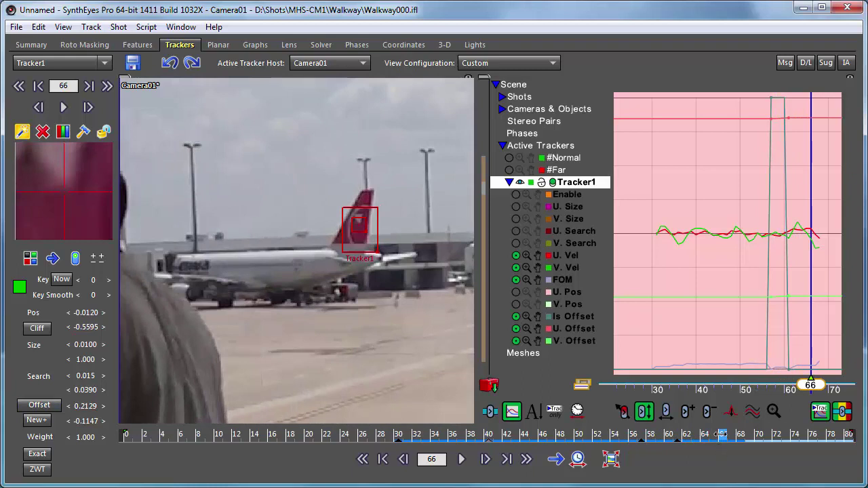
# Step: Try locking the tracker while scrubbing around frames 66 to 68, and undo the lock
pyautogui.click(103, 133)
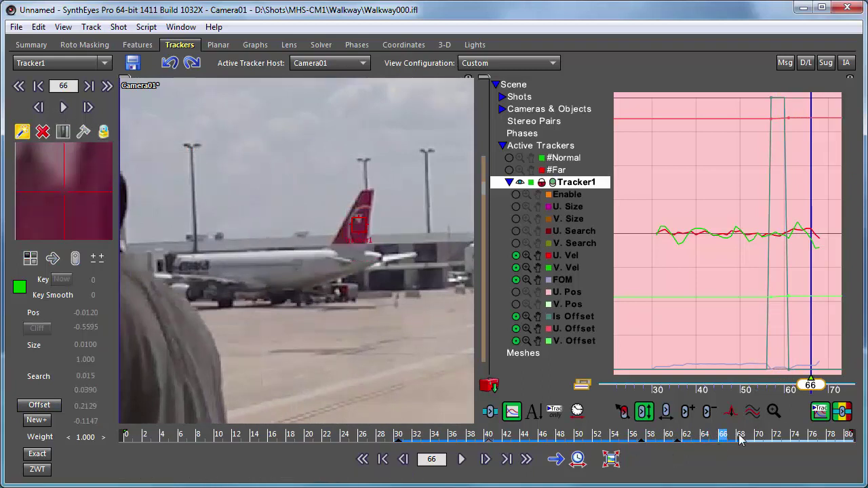
pyautogui.moveTo(740, 439); pyautogui.dragTo(720, 444)
pyautogui.click(172, 68)
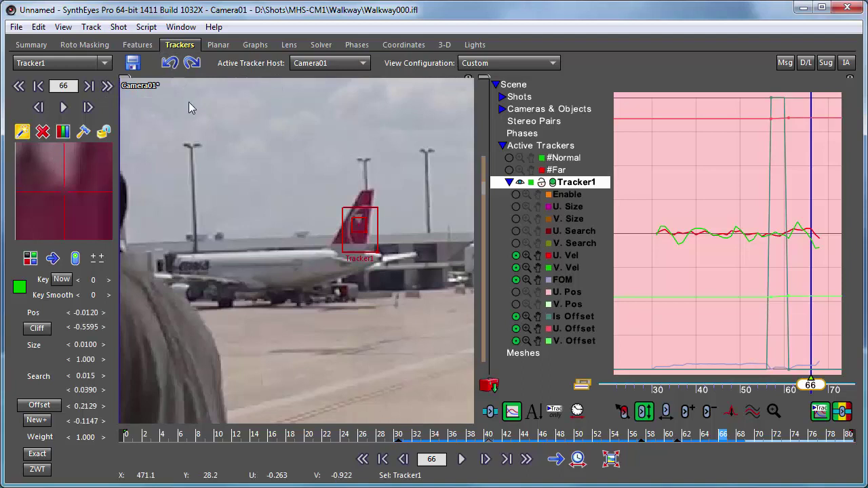
# Step: Track the tail forward from frame 68 to frame 69, scrub to frame 72 to examine the second passing man, and return to frame 69
pyautogui.click(740, 434)
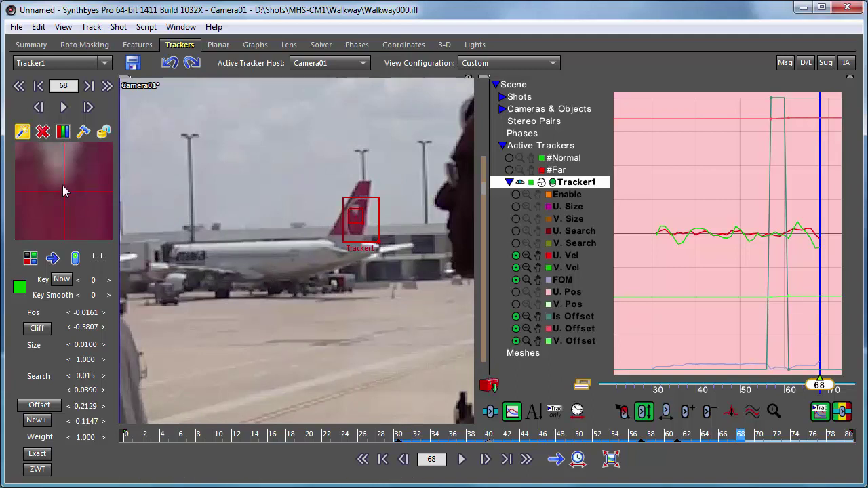
pyautogui.press('s')
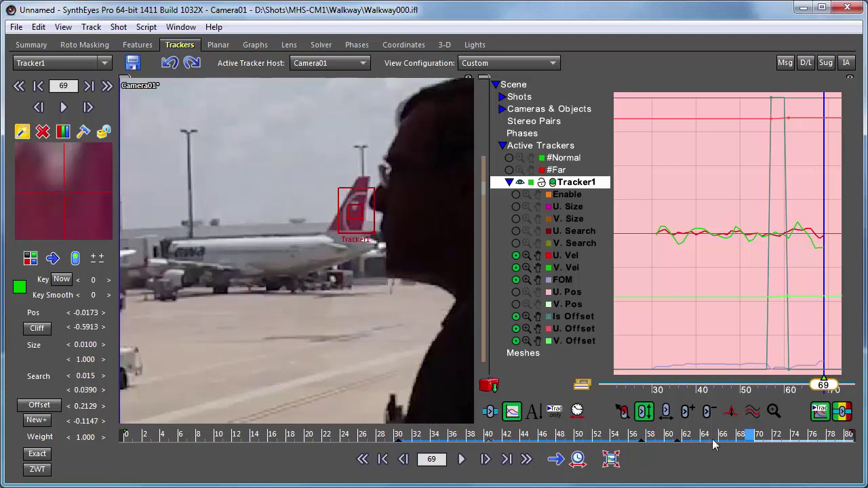
pyautogui.moveTo(751, 440); pyautogui.dragTo(776, 435)
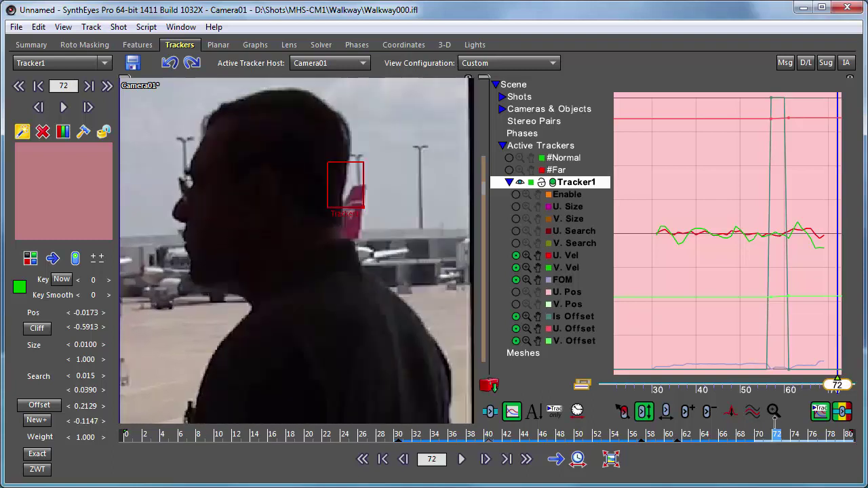
pyautogui.click(768, 422)
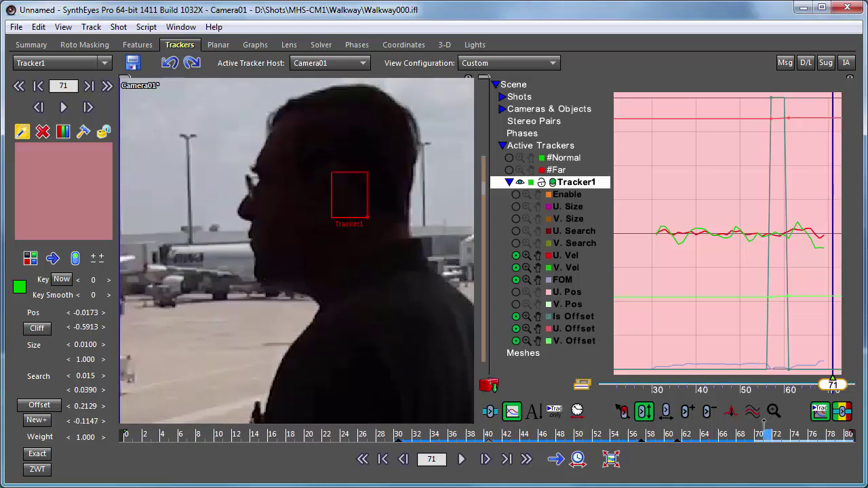
pyautogui.moveTo(764, 422)
pyautogui.mouseDown()
pyautogui.moveTo(743, 423)
pyautogui.moveTo(769, 417)
pyautogui.moveTo(742, 405)
pyautogui.moveTo(749, 401)
pyautogui.mouseUp()
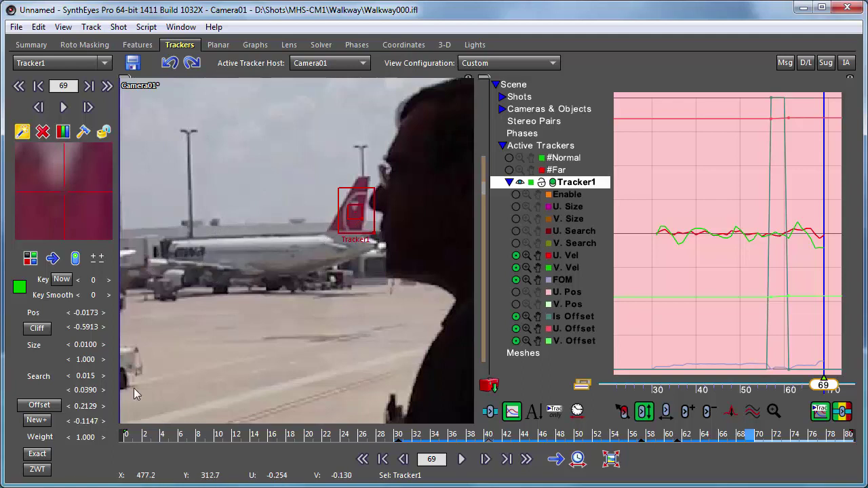
# Step: Turn on offset tracking at frame 69 with the box on the lamp post's top, offsets 0.2421 and 0.2028, and track forward to frame 72
pyautogui.click(38, 405)
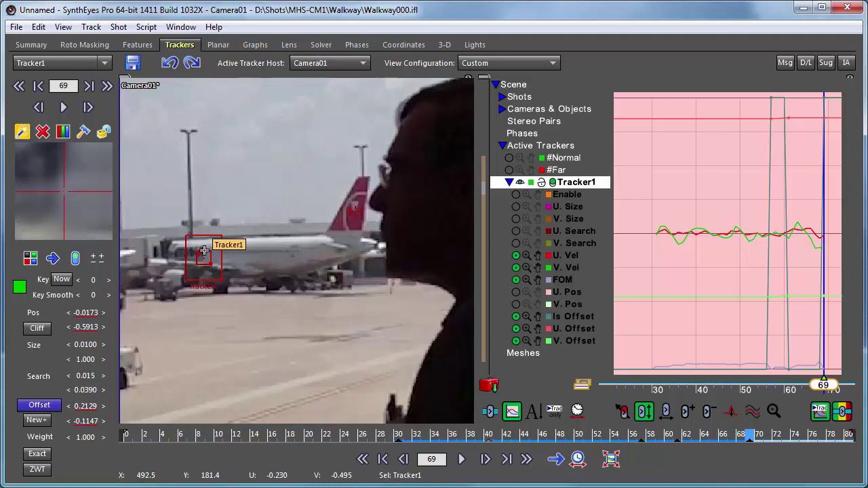
pyautogui.moveTo(205, 251); pyautogui.dragTo(183, 131)
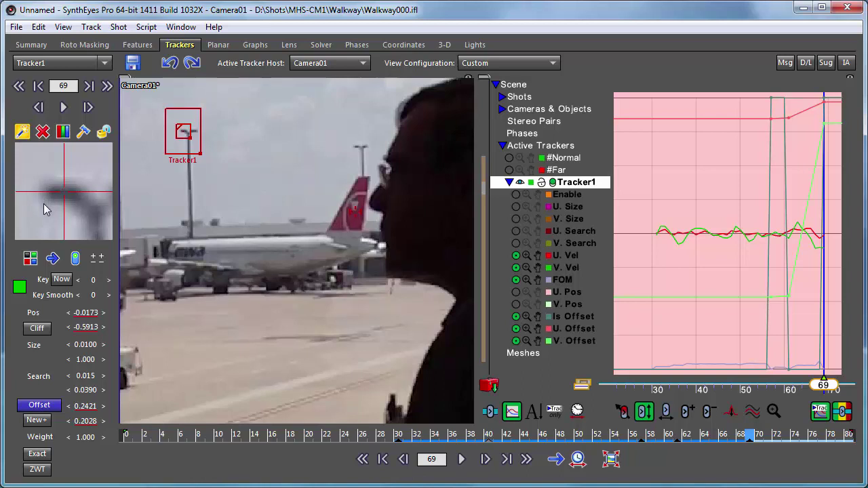
pyautogui.press('space')
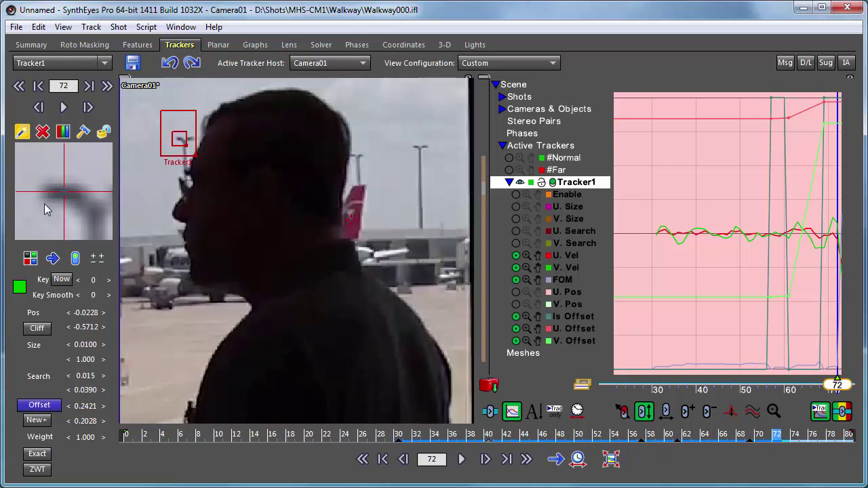
pyautogui.press('Left')
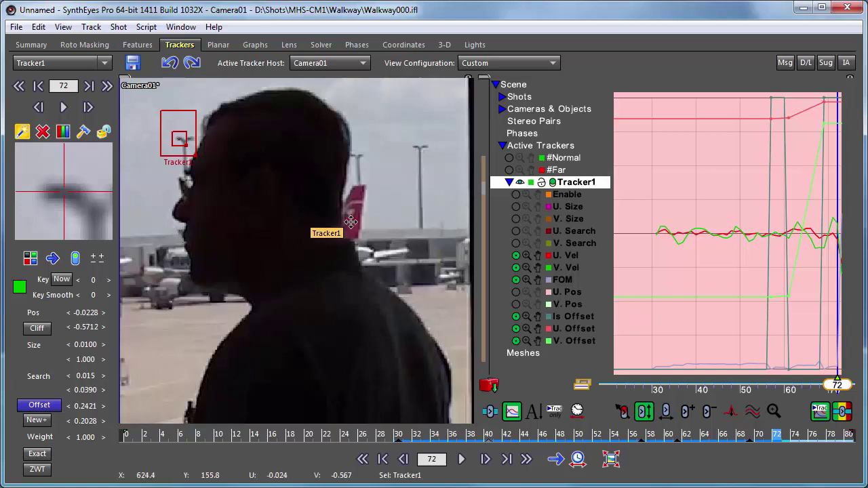
# Step: Nudge the tracked point onto the tail logo at frame 72, with offsets 0.2416 and 0.2009, and turn off offset tracking there
pyautogui.scroll(5, 351, 222)
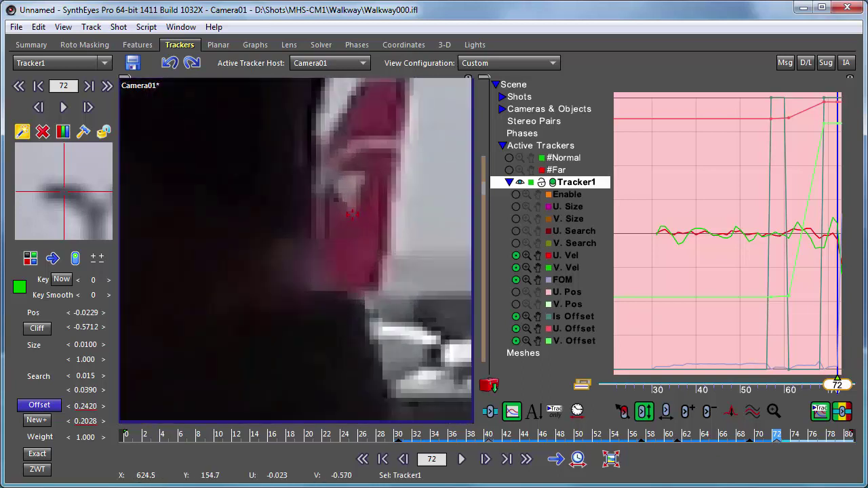
pyautogui.moveTo(353, 231); pyautogui.dragTo(352, 209)
pyautogui.scroll(-5, 346, 236)
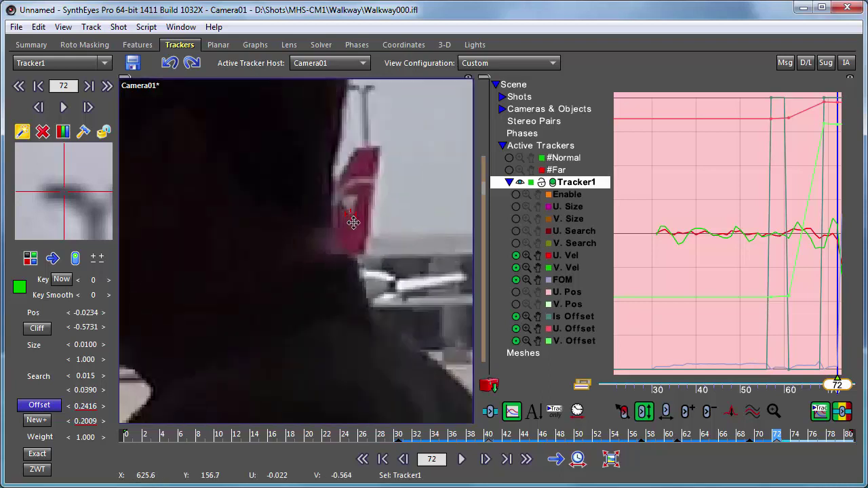
pyautogui.click(30, 405)
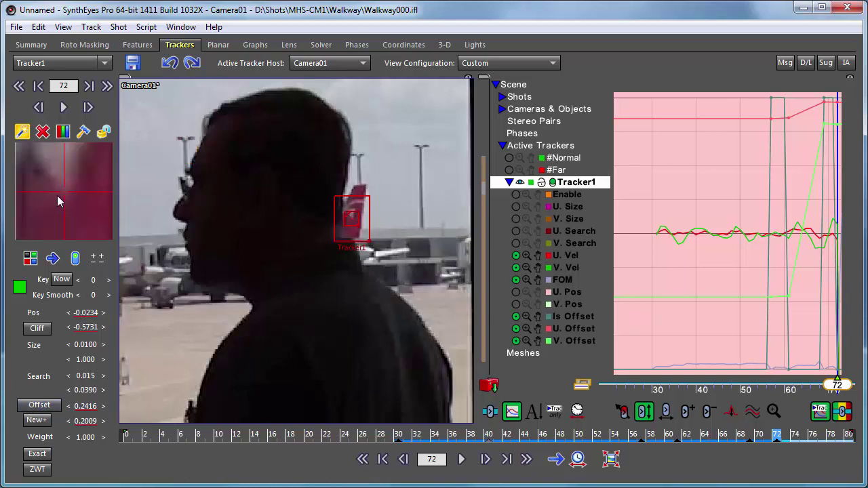
# Step: Track the airplane tail directly forward from frame 72 to frame 78
pyautogui.press('space')
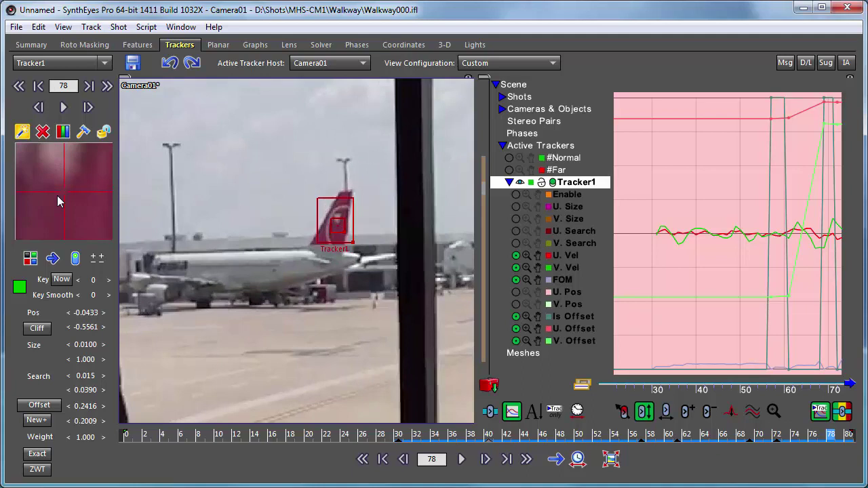
pyautogui.scroll(-3, 225, 238)
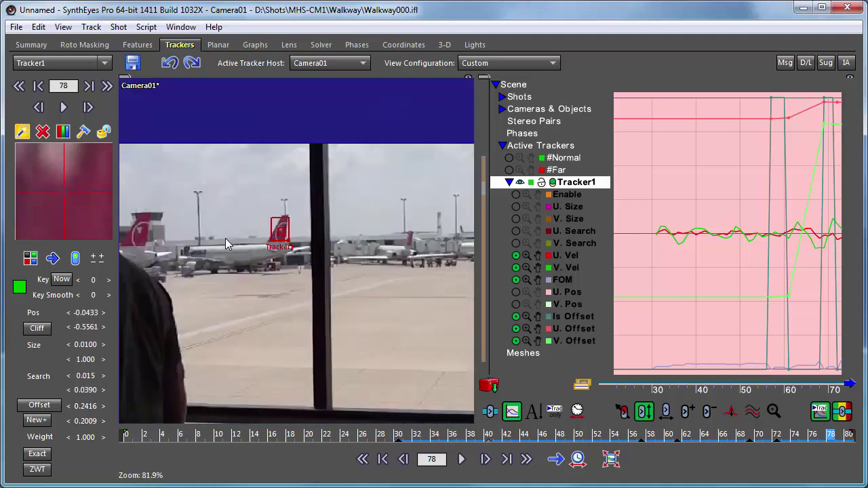
pyautogui.scroll(2, 248, 235)
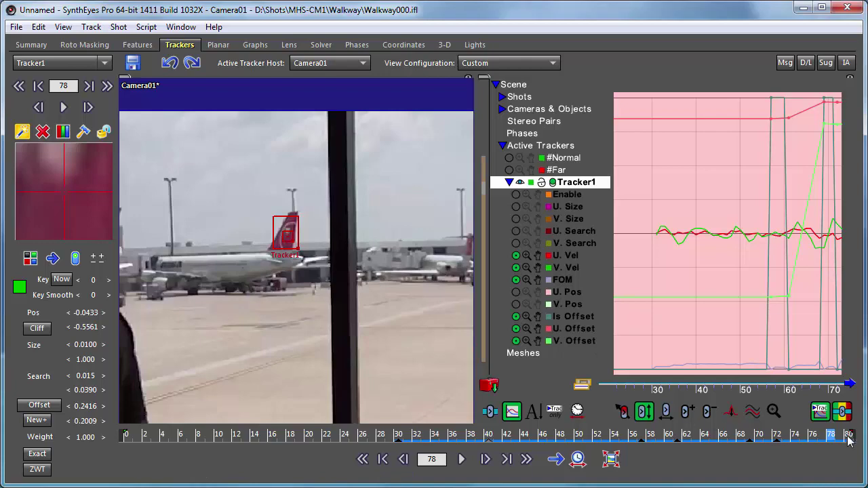
# Step: Scrub back to frame 30 to review the whole track, and examine Tracker1's keys with the graph in tracks mode
pyautogui.moveTo(849, 440); pyautogui.dragTo(606, 456)
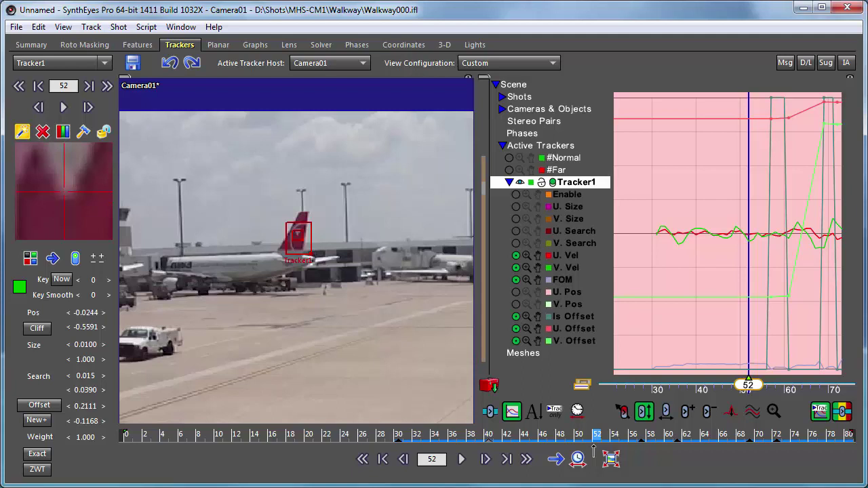
pyautogui.moveTo(594, 444); pyautogui.dragTo(401, 427)
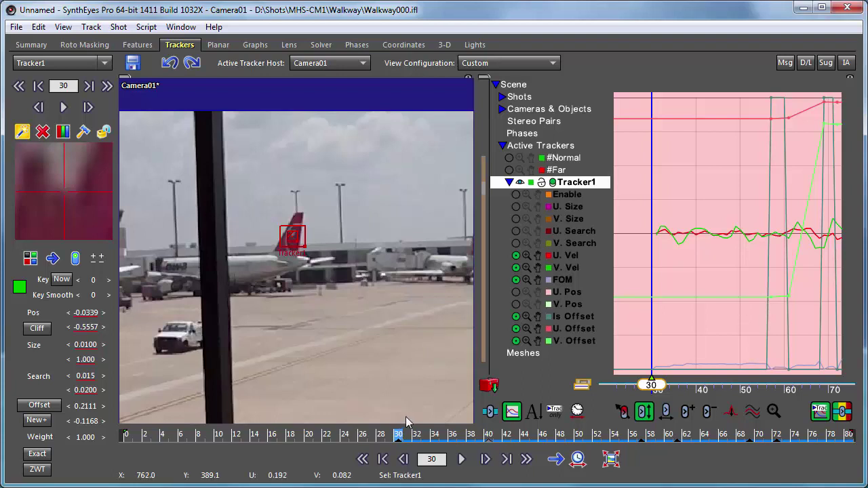
pyautogui.click(490, 411)
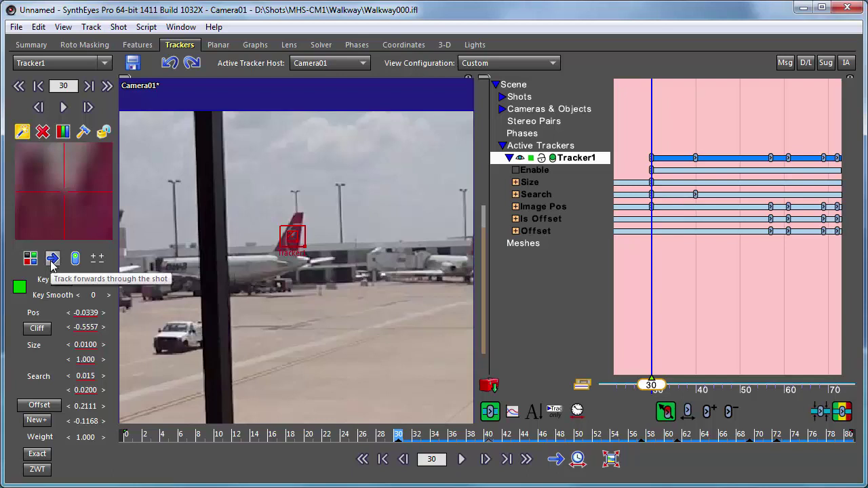
pyautogui.scroll(3, 738, 304)
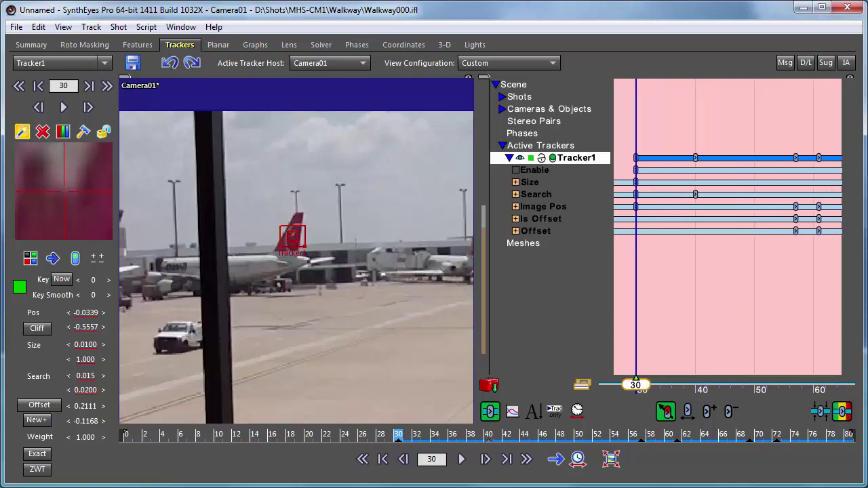
pyautogui.scroll(-4, 738, 305)
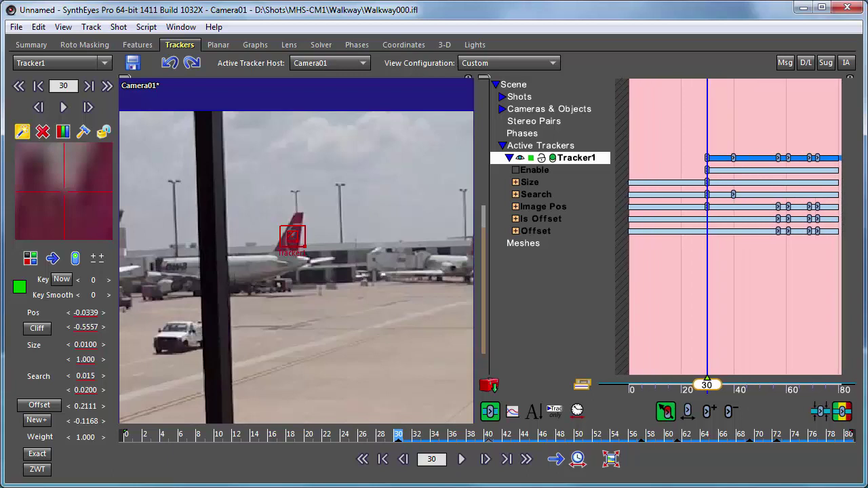
# Step: Switch Tracker1 to backward tracking, play the shot backward from frame 80 to frame 48, and show its curves in graph mode
pyautogui.scroll(-1, 737, 305)
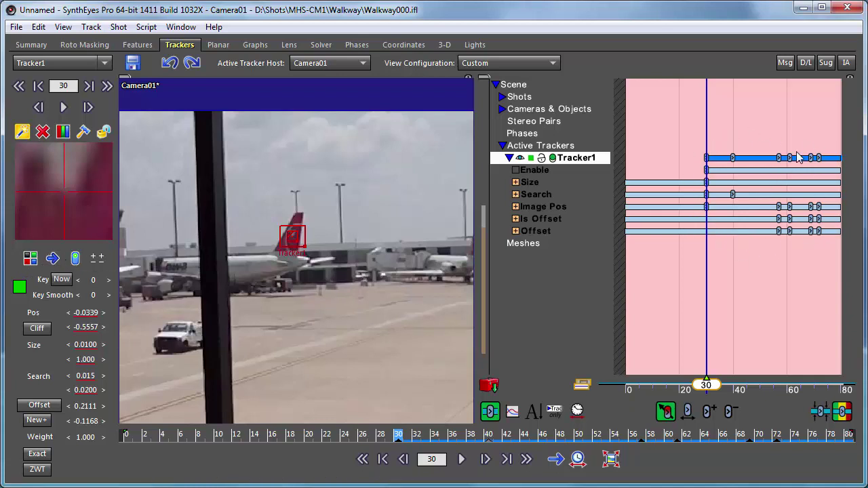
pyautogui.click(53, 258)
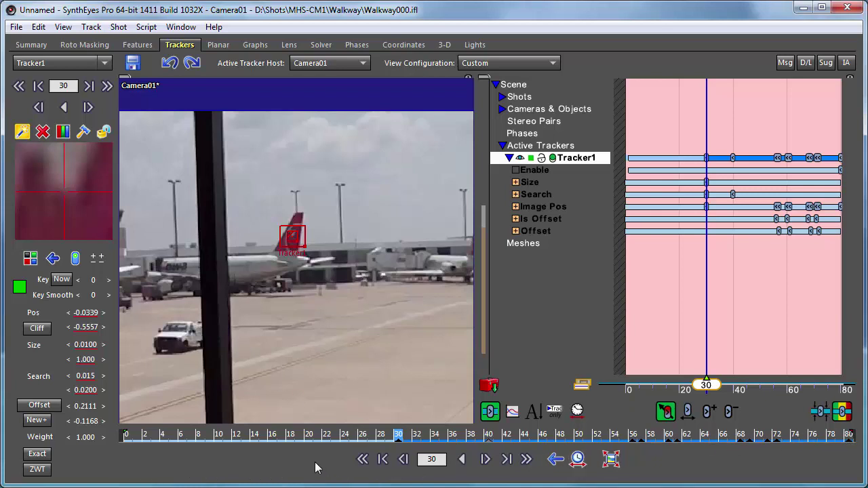
pyautogui.click(106, 86)
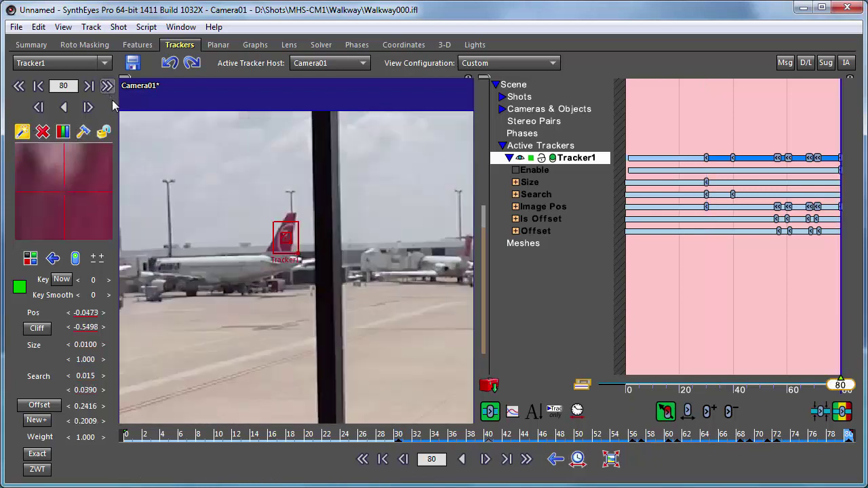
pyautogui.click(62, 108)
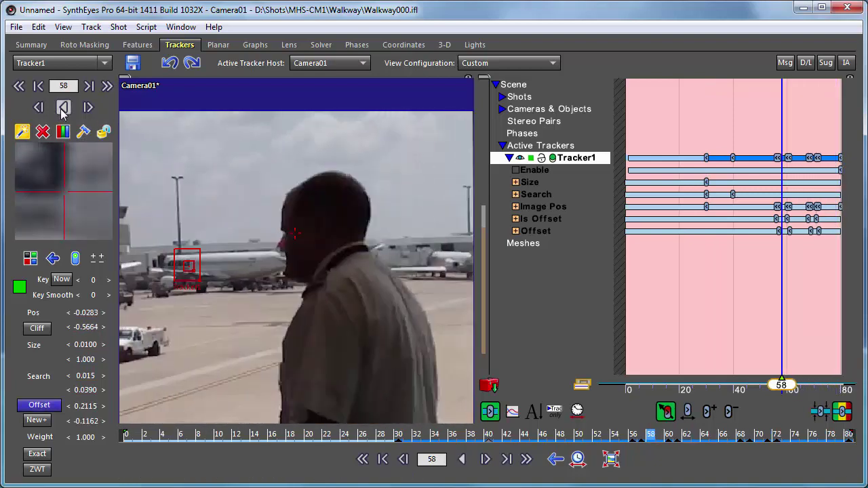
pyautogui.click(63, 107)
pyautogui.click(511, 412)
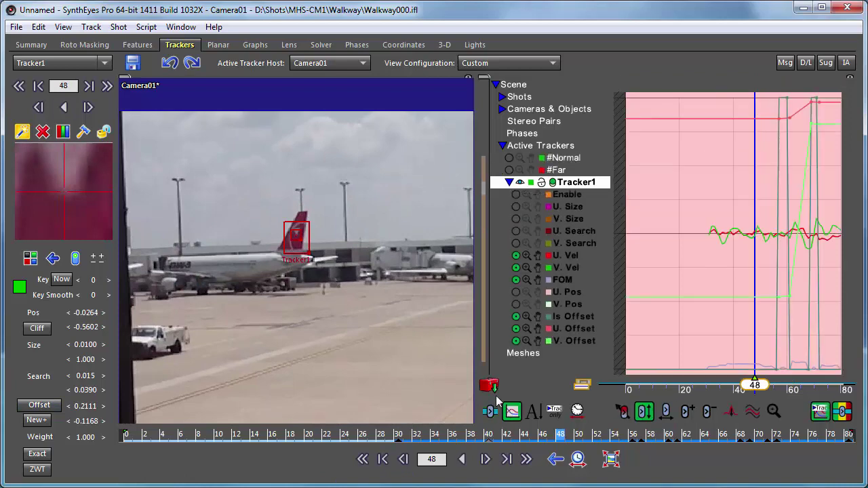
# Step: Track the airplane tail backward to frame 21, raising the vertical search size to 0.0420 at frame 28
pyautogui.click(64, 108)
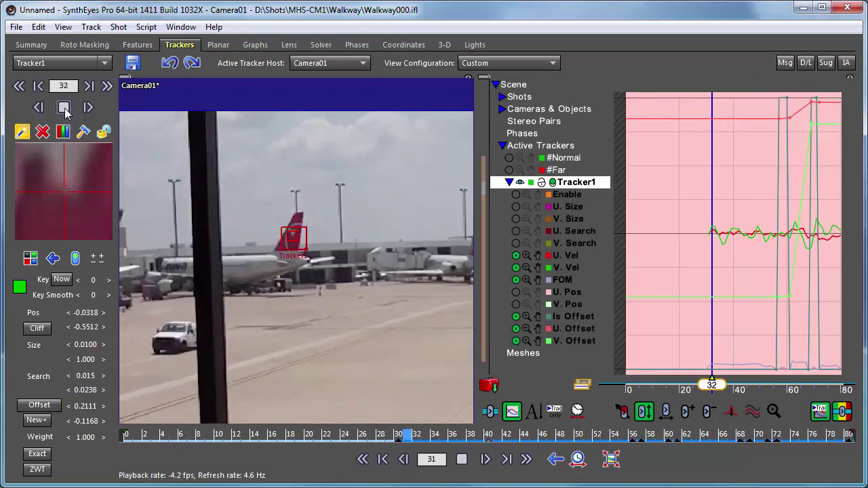
pyautogui.click(64, 108)
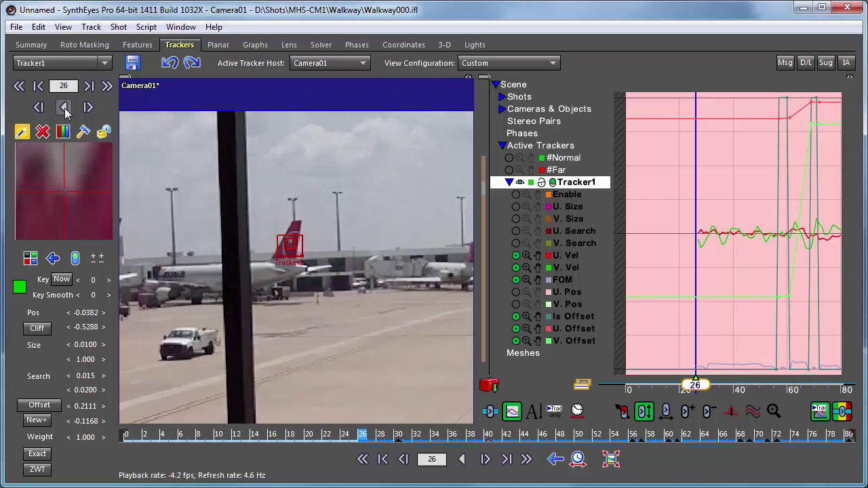
pyautogui.click(38, 107)
pyautogui.click(39, 107)
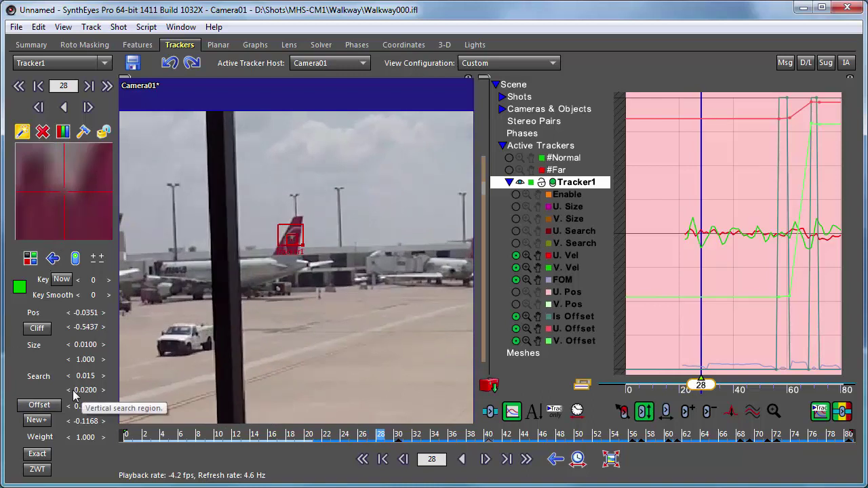
pyautogui.moveTo(86, 390)
pyautogui.mouseDown()
pyautogui.moveTo(108, 390)
pyautogui.moveTo(90, 388)
pyautogui.mouseUp()
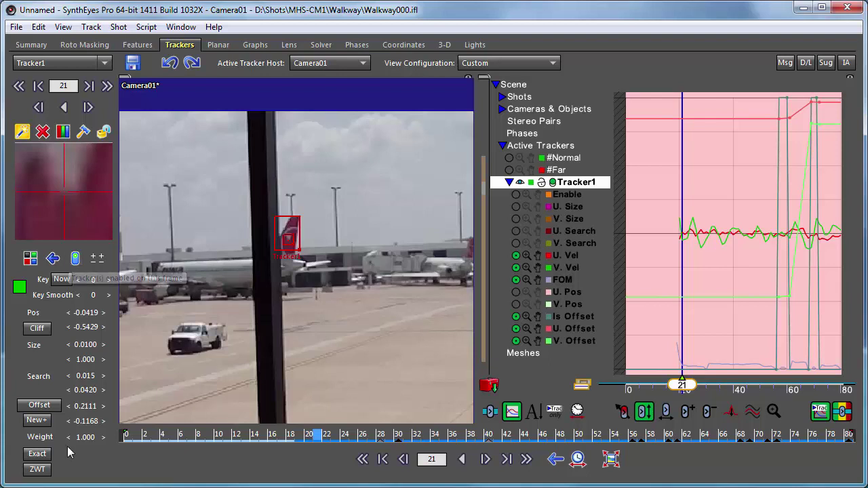
# Step: Turn on offset tracking at frame 21, nudge the offsets to 0.2115 and -0.1202, and track backward to frame 18
pyautogui.click(28, 407)
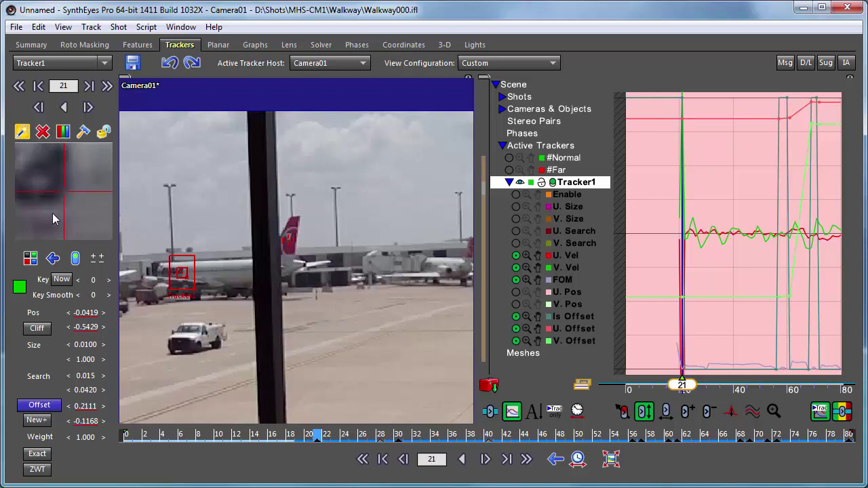
pyautogui.moveTo(55, 215); pyautogui.dragTo(56, 208)
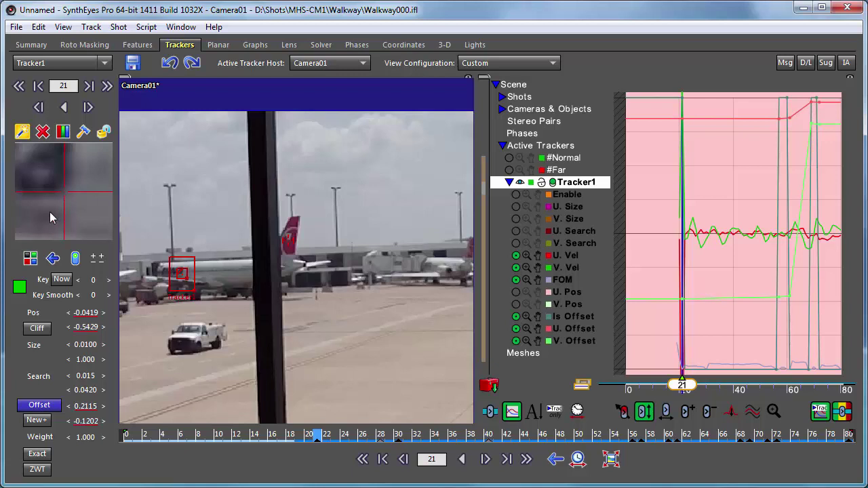
pyautogui.press('a')
pyautogui.press('a')
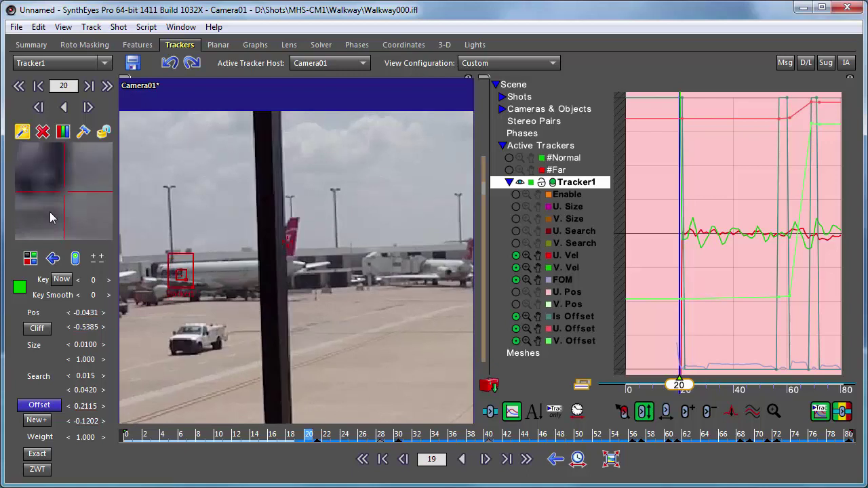
pyautogui.press('a')
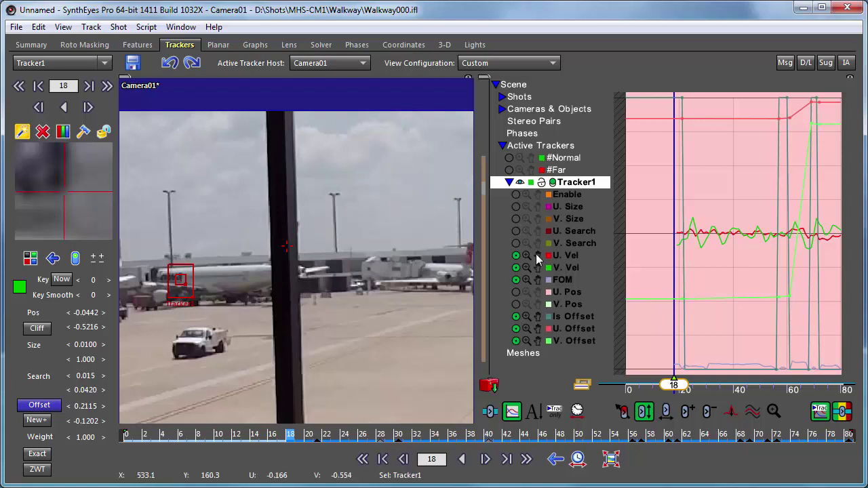
# Step: Move the offset tracking box to the lamp post's top at frame 18, offsets 0.2445 and 0.1941, and track backward to frame 12
pyautogui.scroll(4, 671, 261)
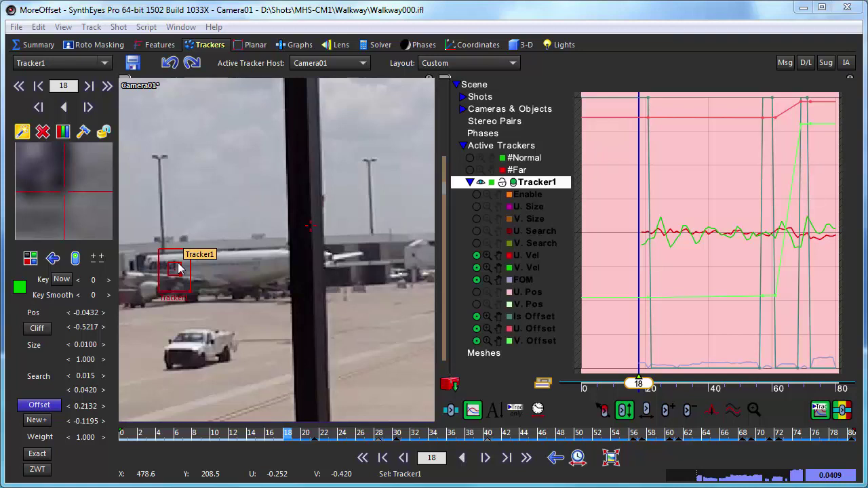
pyautogui.moveTo(178, 268); pyautogui.dragTo(156, 158)
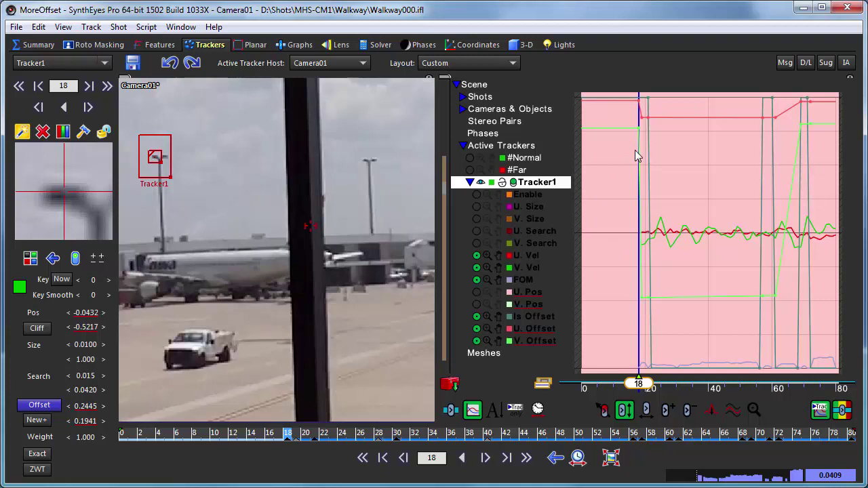
pyautogui.moveTo(651, 307)
pyautogui.press('a')
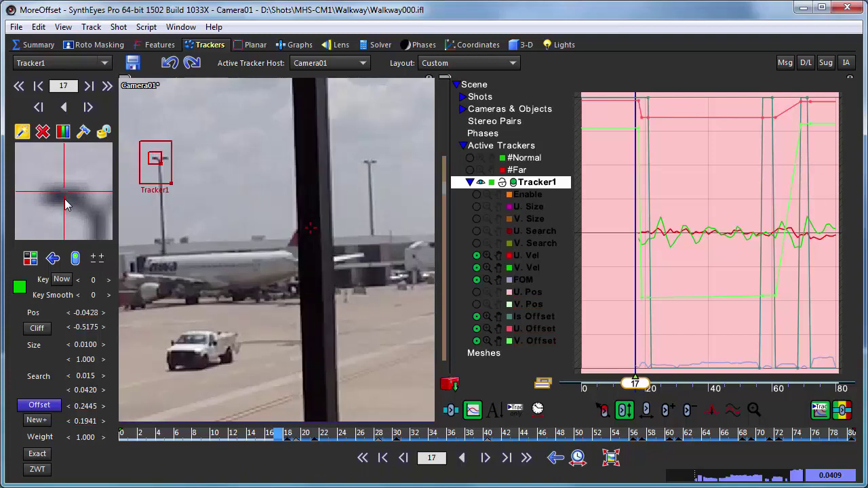
pyautogui.press('a')
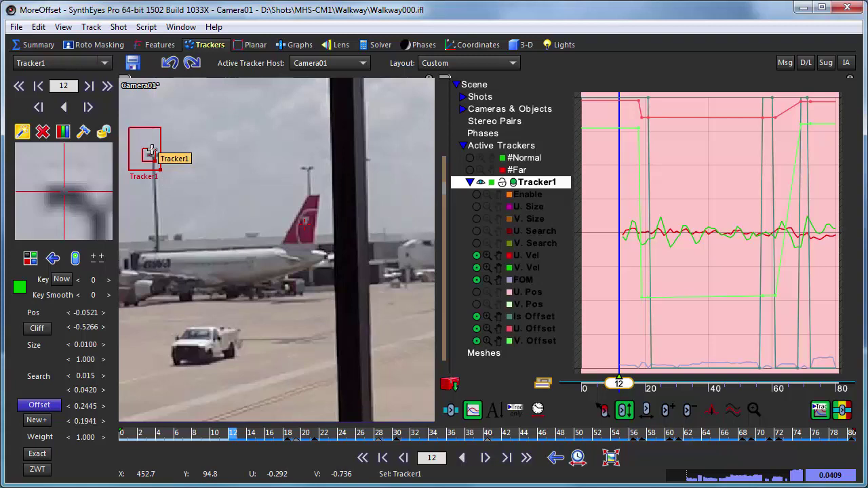
# Step: Move the offset box to the small rooftop feature above the fuselage at frame 12, offsets 0.1931 and -0.0281, and track backward to frame 0
pyautogui.moveTo(150, 150); pyautogui.dragTo(182, 234)
pyautogui.moveTo(637, 107); pyautogui.dragTo(642, 117)
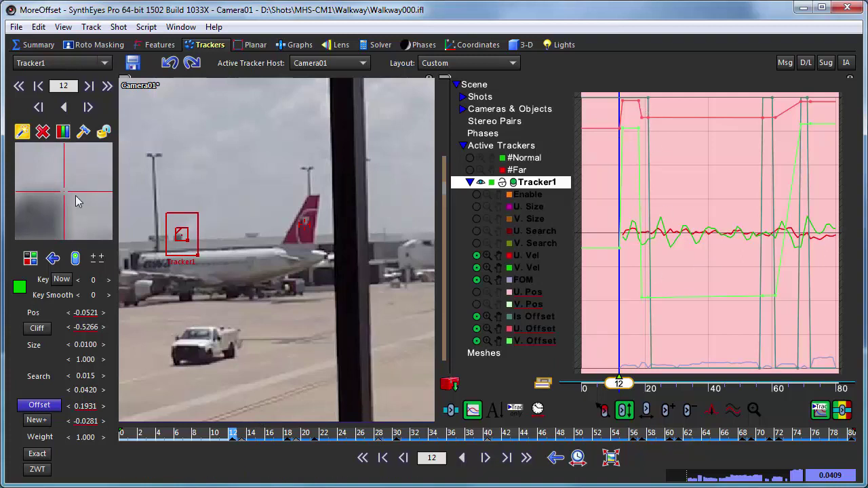
pyautogui.scroll(10, 71, 206)
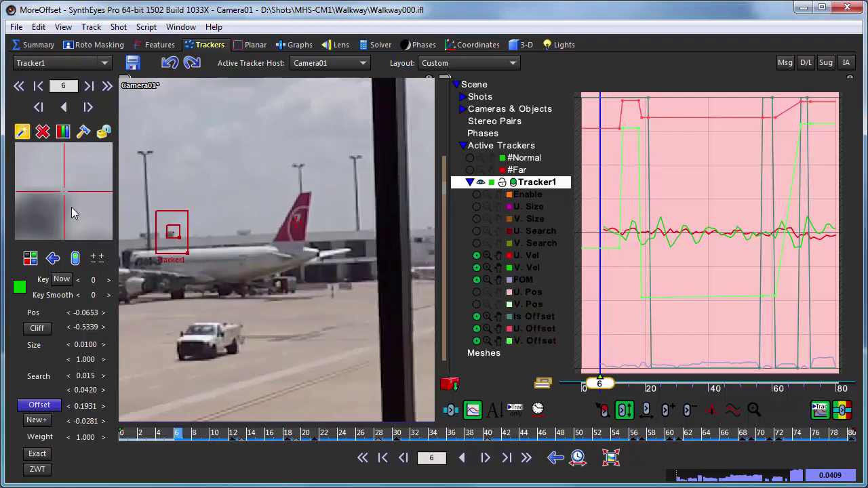
pyautogui.scroll(-7, 72, 207)
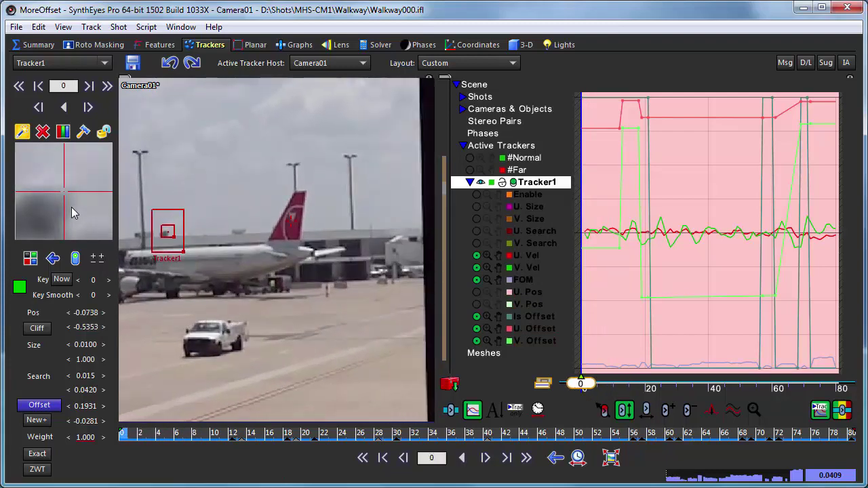
# Step: Scrub between frames 0 and 17 to review the offset track as the window post passes the tail
pyautogui.scroll(-16, 71, 207)
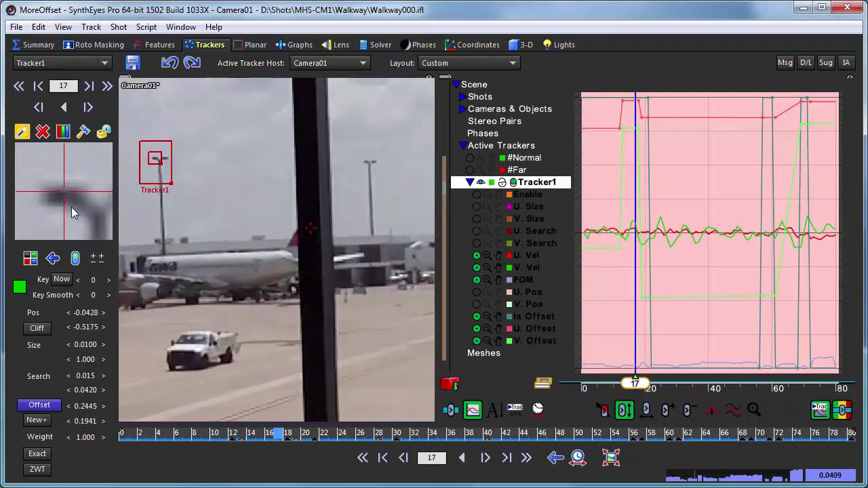
pyautogui.scroll(20, 71, 207)
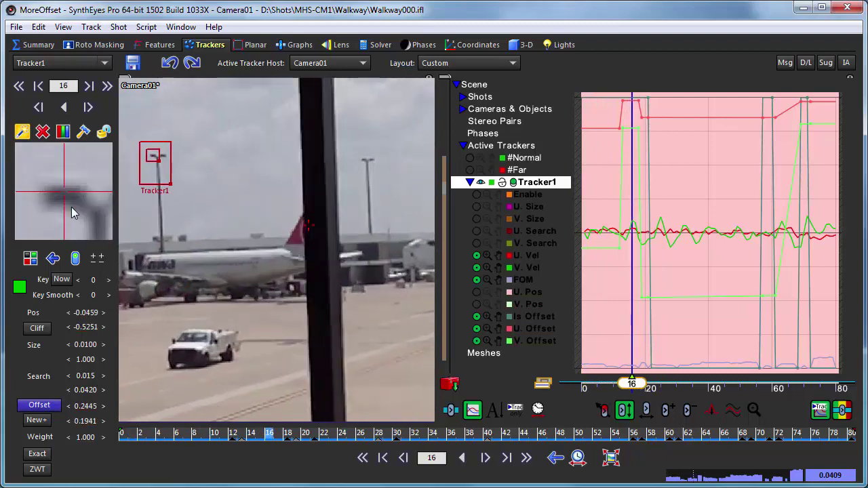
pyautogui.scroll(1, 71, 213)
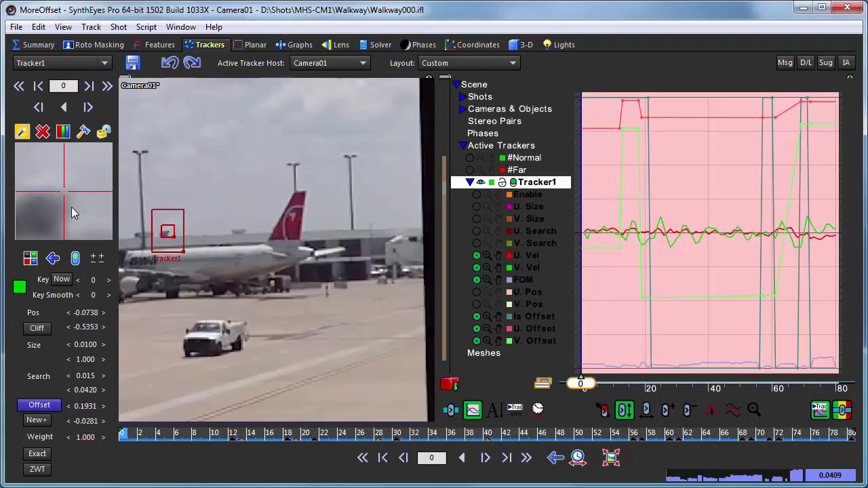